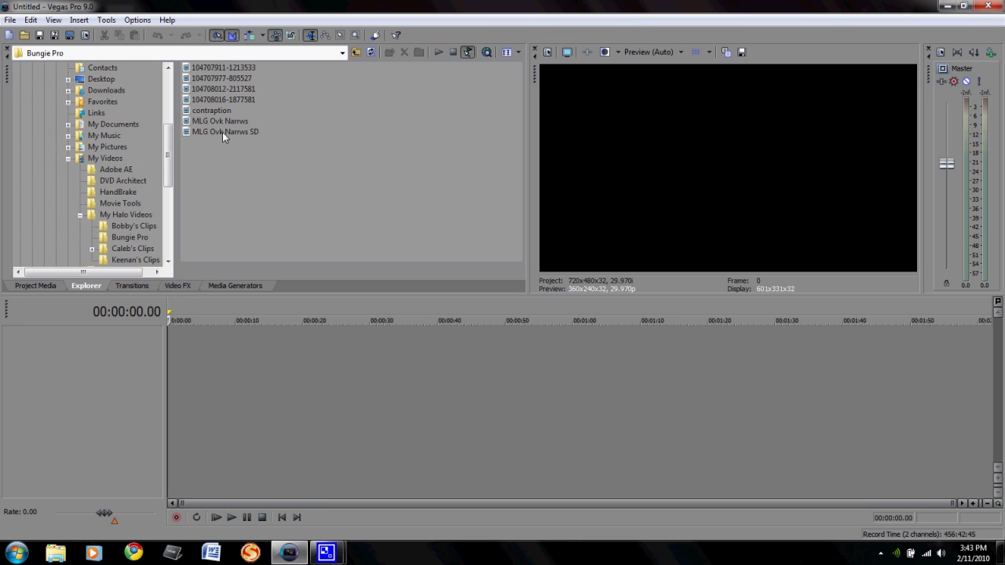
# - Drag the MLG Ovk Narrws SD clip from the Bungie Pro folder onto the timeline
pyautogui.moveTo(222, 132); pyautogui.dragTo(174, 400)
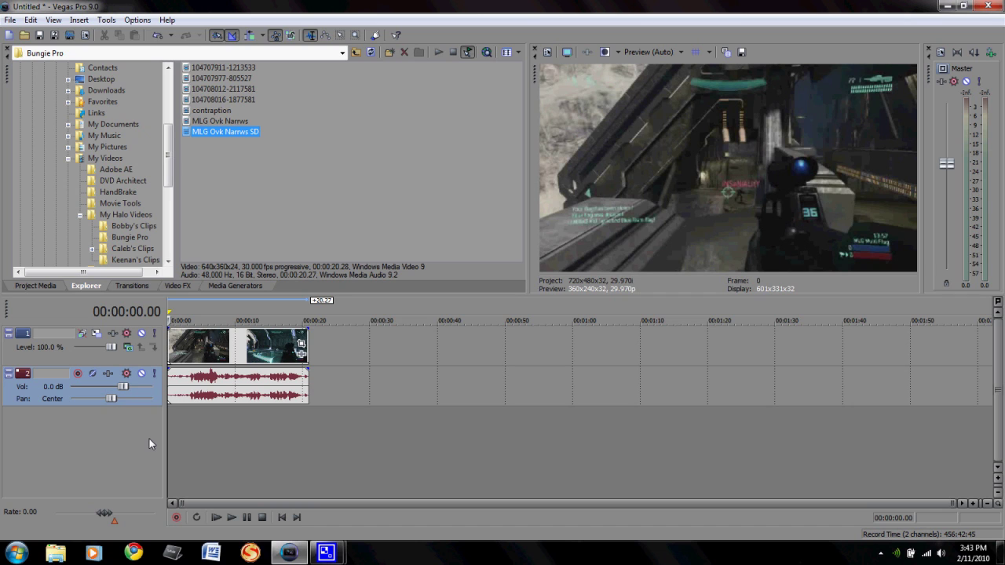
# - Place the cursor at 00:00:02.24, show the video bus track, and bring up its envelope menu
pyautogui.click(186, 420)
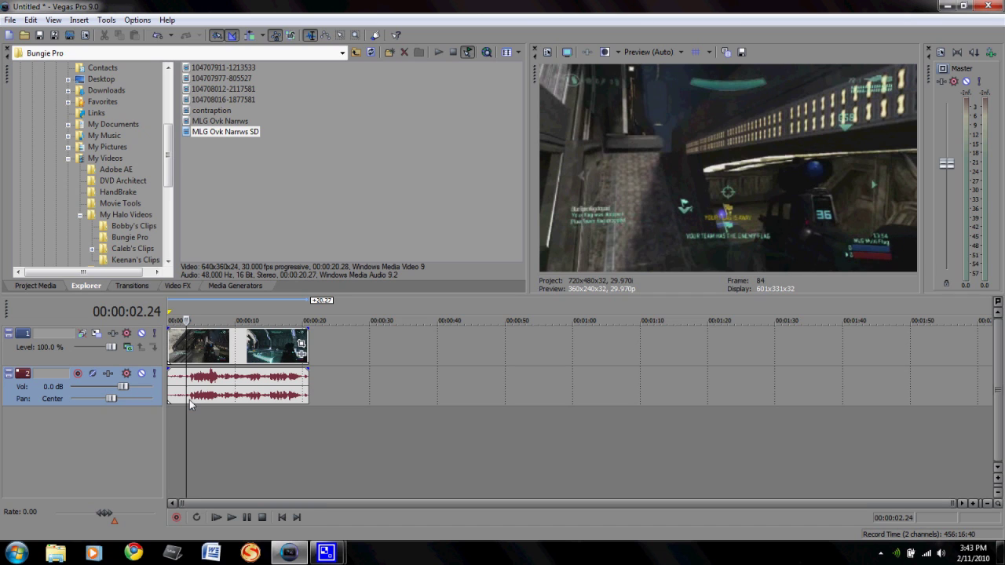
pyautogui.hotkey('ctrl', 'shift', 'q')
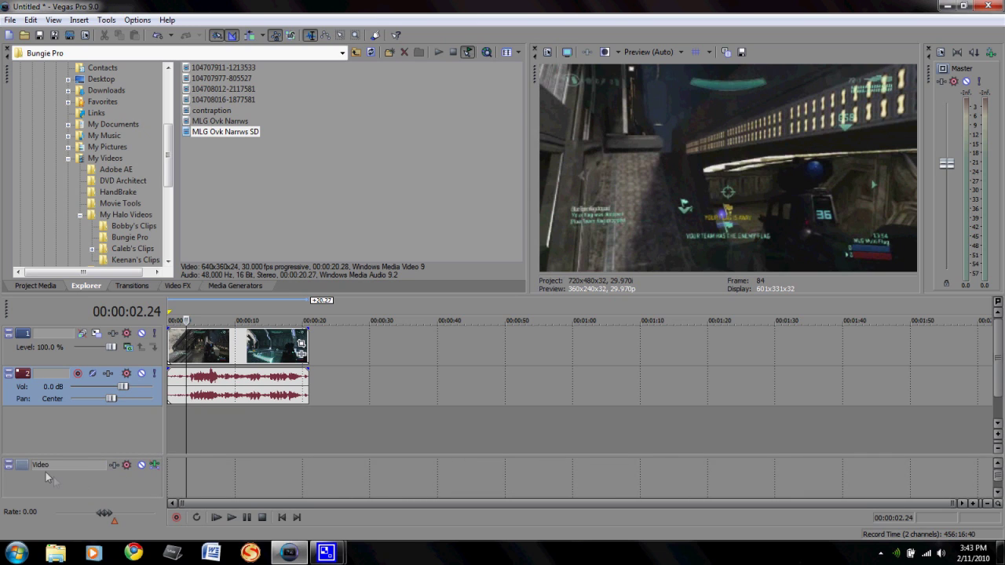
pyautogui.rightClick(146, 483)
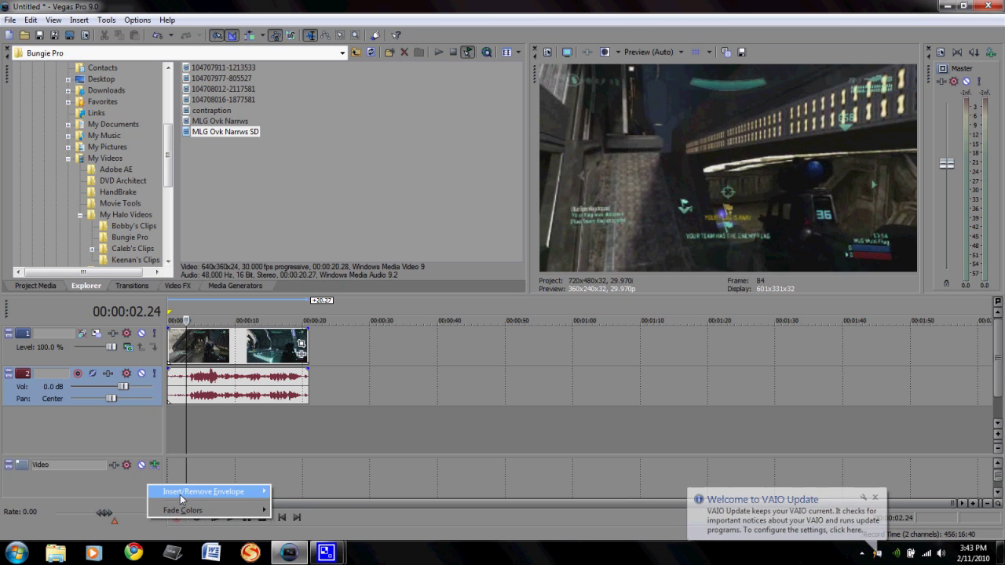
pyautogui.moveTo(219, 496)
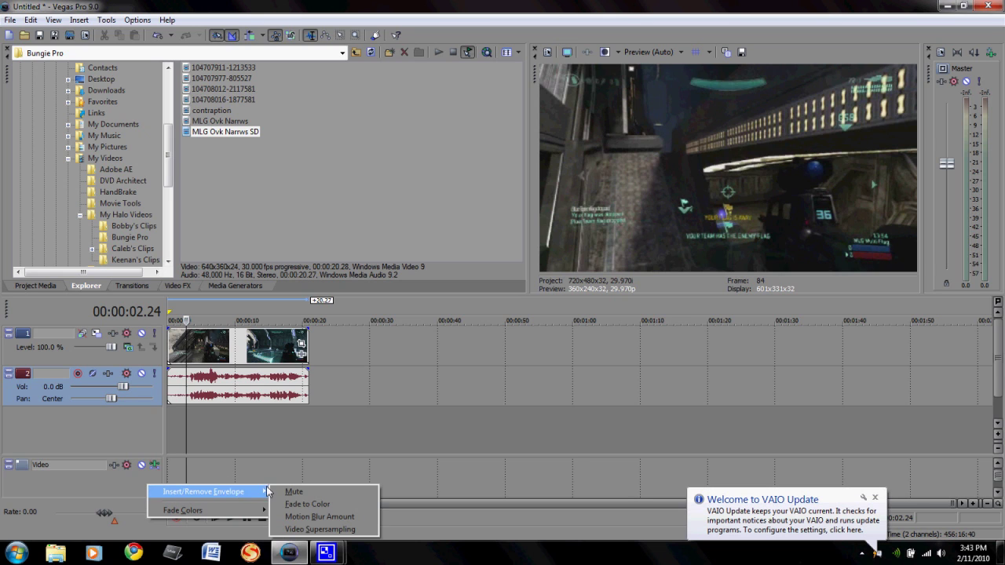
pyautogui.click(300, 517)
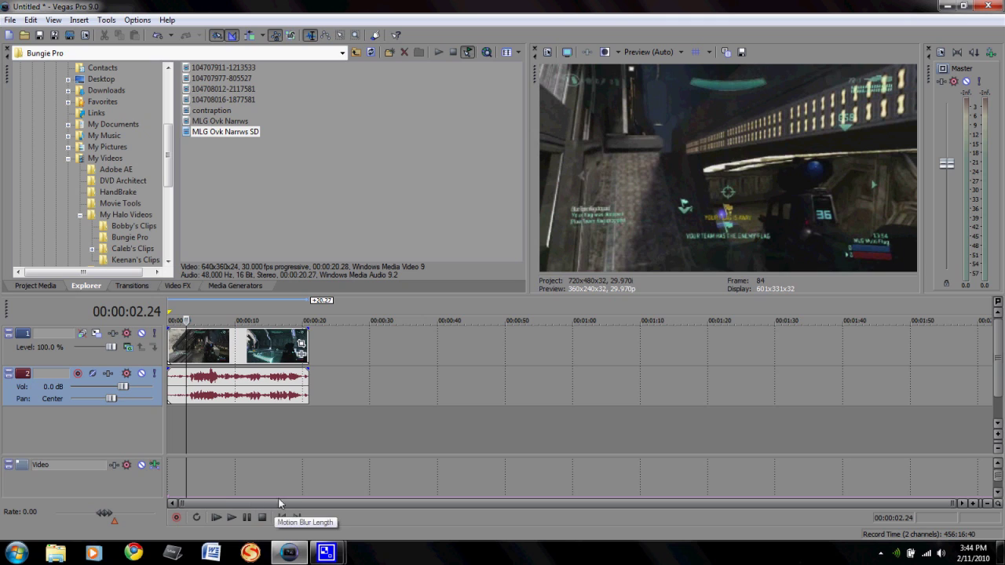
pyautogui.click(182, 500)
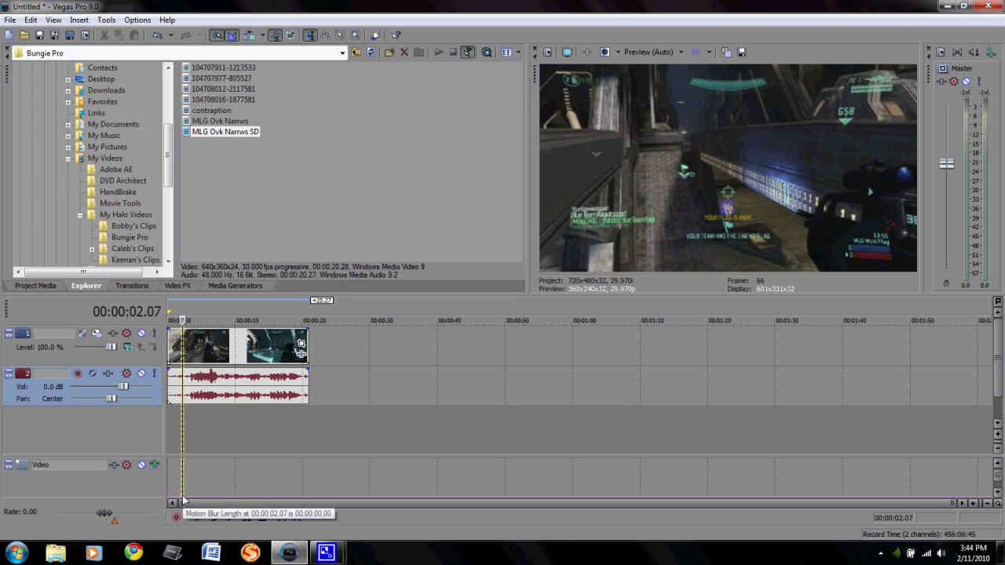
pyautogui.moveTo(182, 500); pyautogui.dragTo(181, 480)
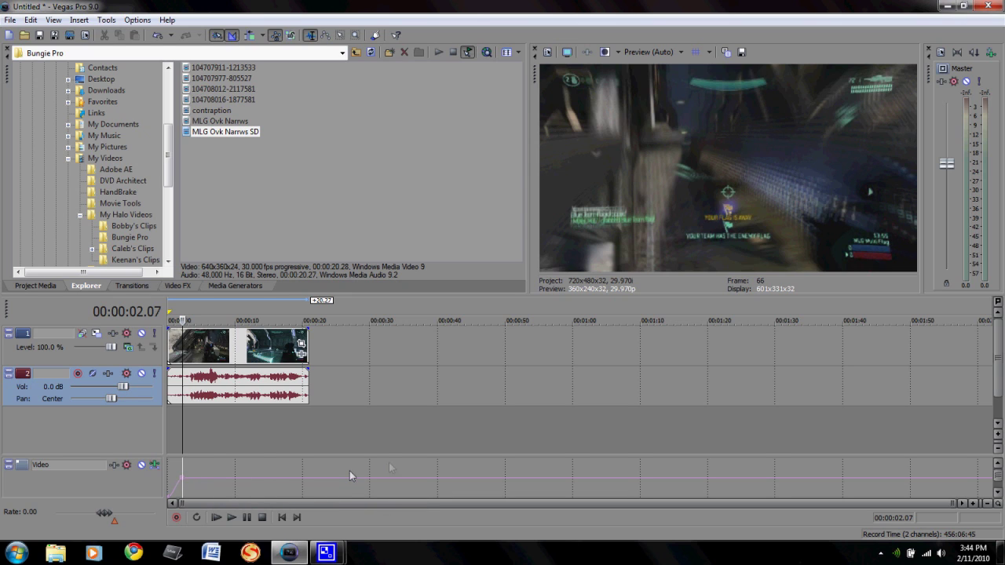
pyautogui.click(254, 477)
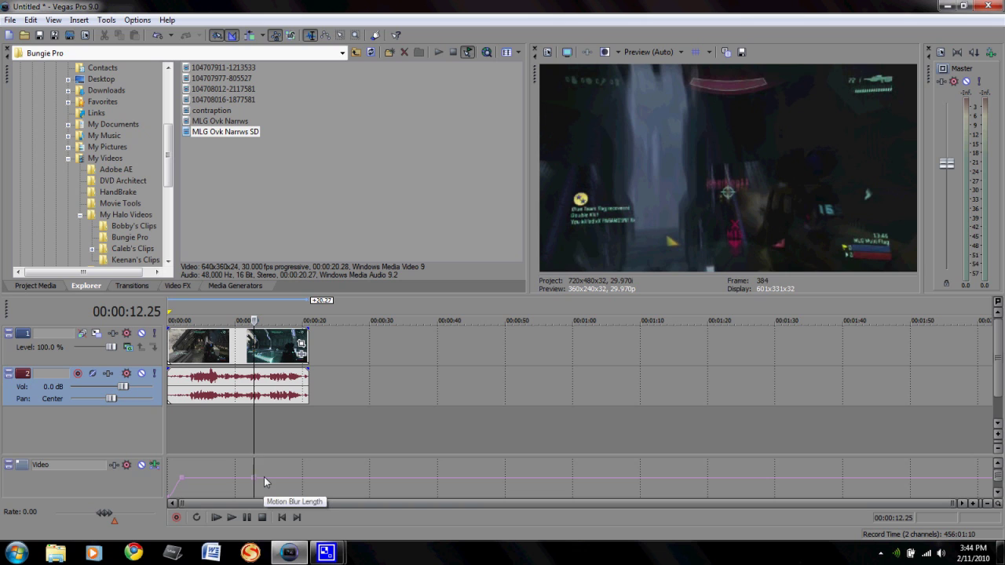
pyautogui.doubleClick(262, 477)
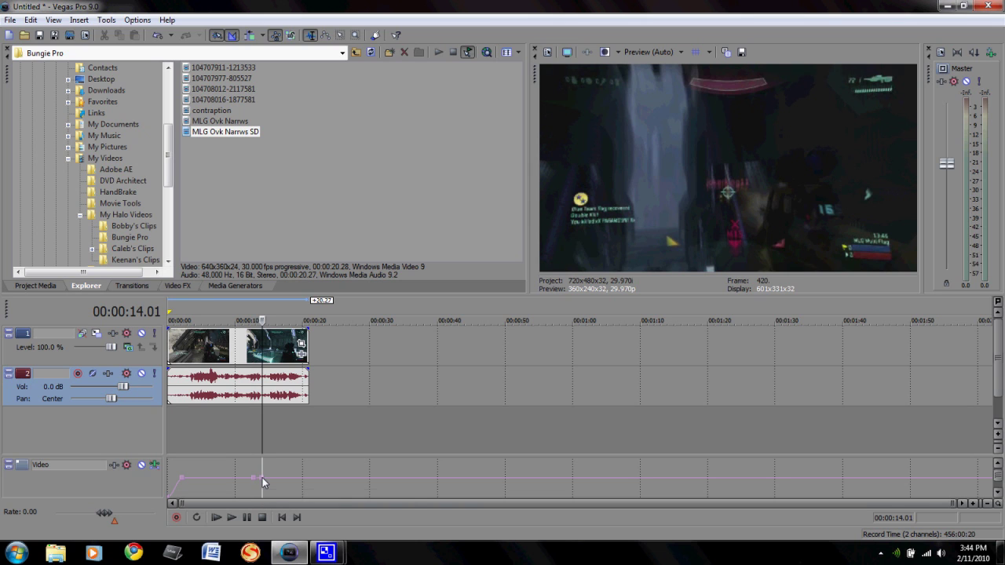
pyautogui.moveTo(262, 477); pyautogui.dragTo(262, 497)
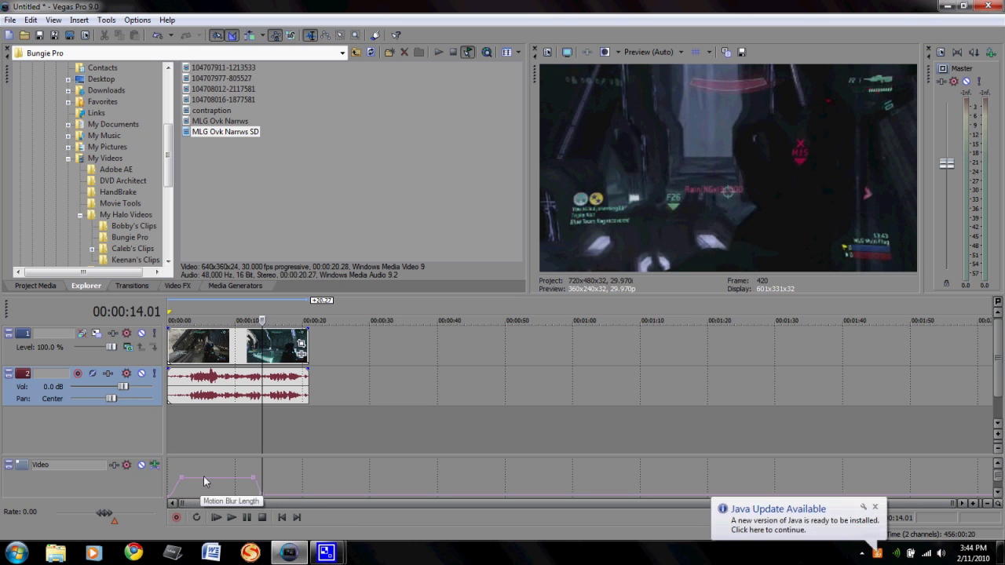
pyautogui.moveTo(256, 480)
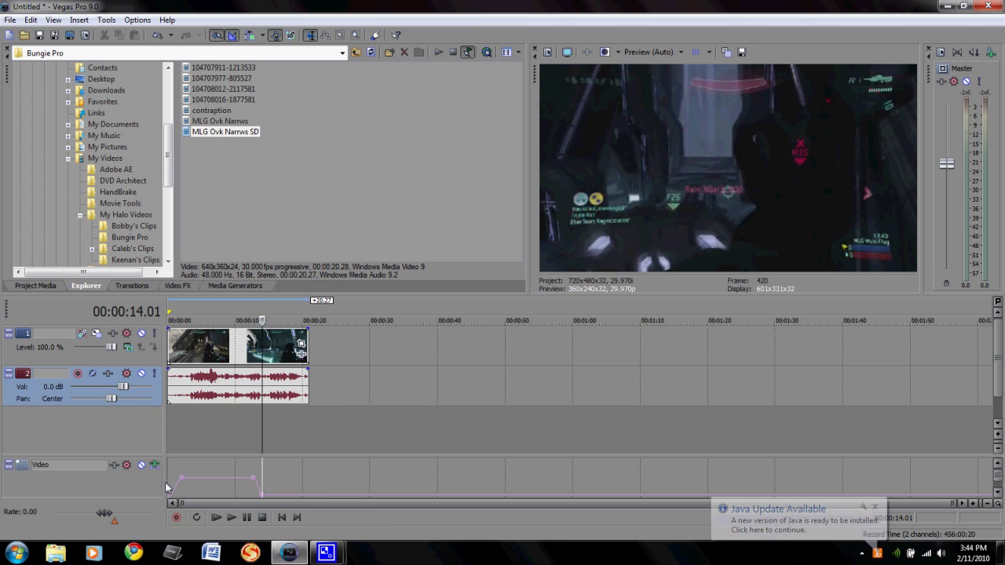
pyautogui.moveTo(182, 479)
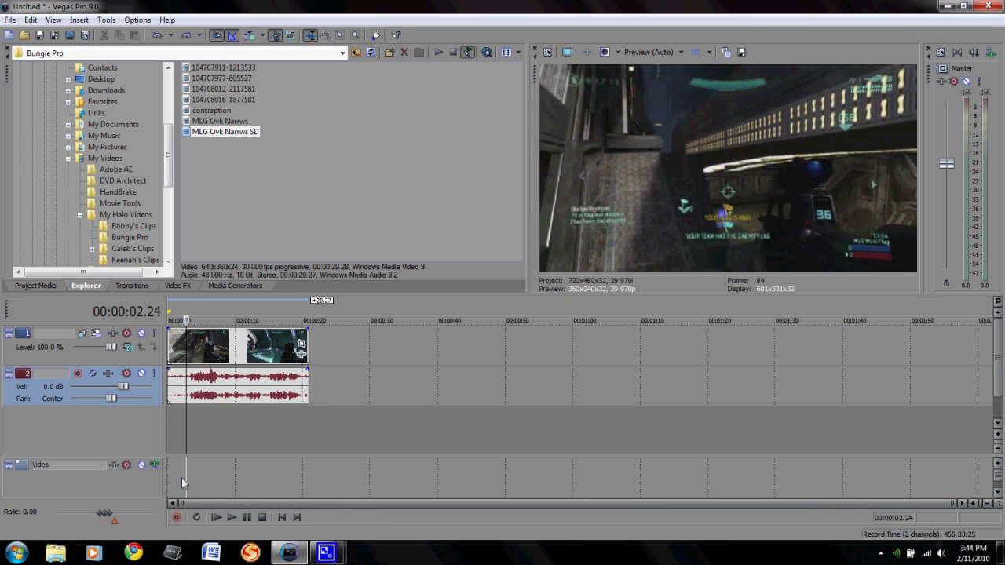
# - Insert a Fade to Color envelope on the video bus track
pyautogui.rightClick(129, 476)
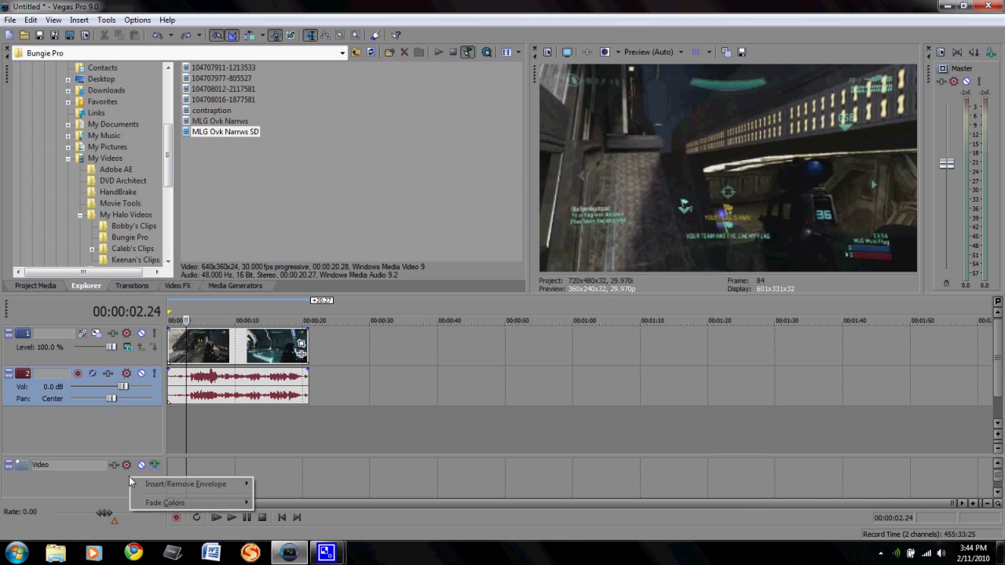
pyautogui.moveTo(188, 486)
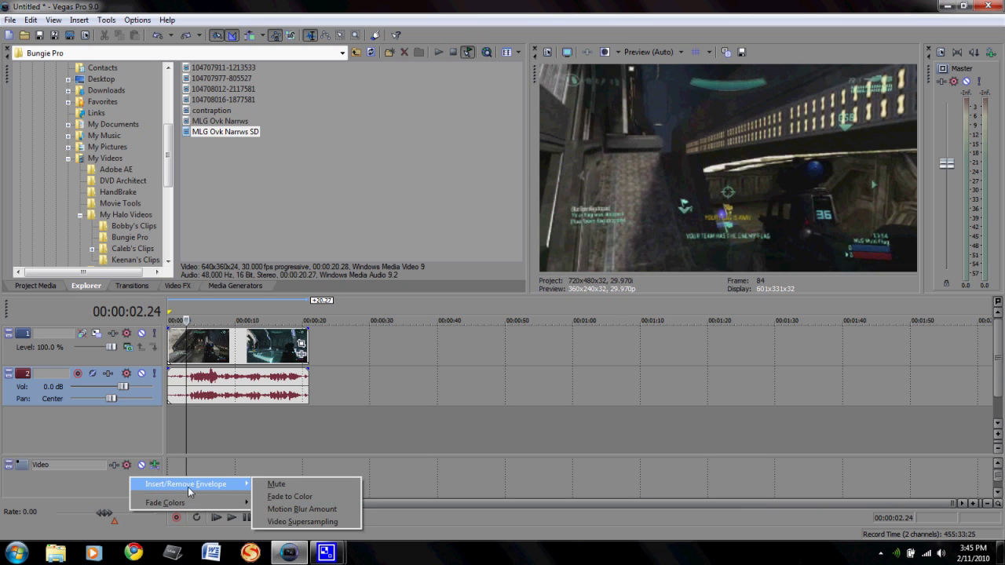
pyautogui.click(281, 497)
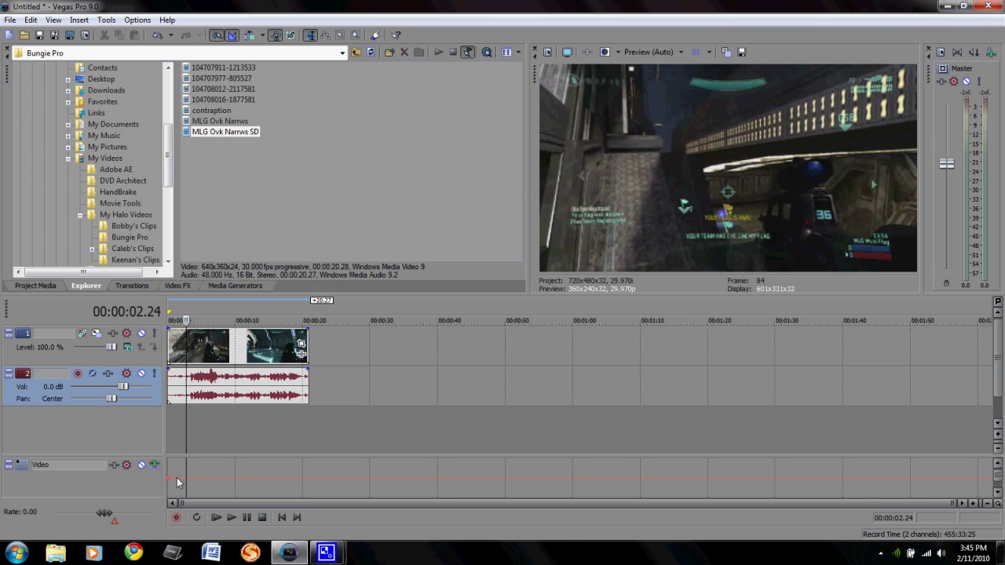
# - Shape fade points at 00:00:01.12 and 00:00:03.24, then flatten them back to No Color
pyautogui.click(177, 483)
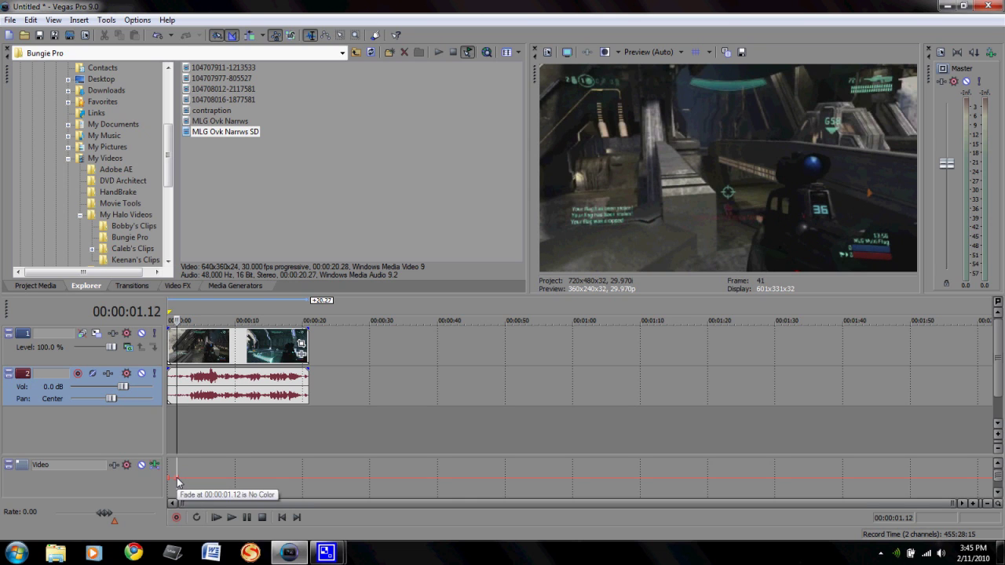
pyautogui.moveTo(177, 483); pyautogui.dragTo(178, 460)
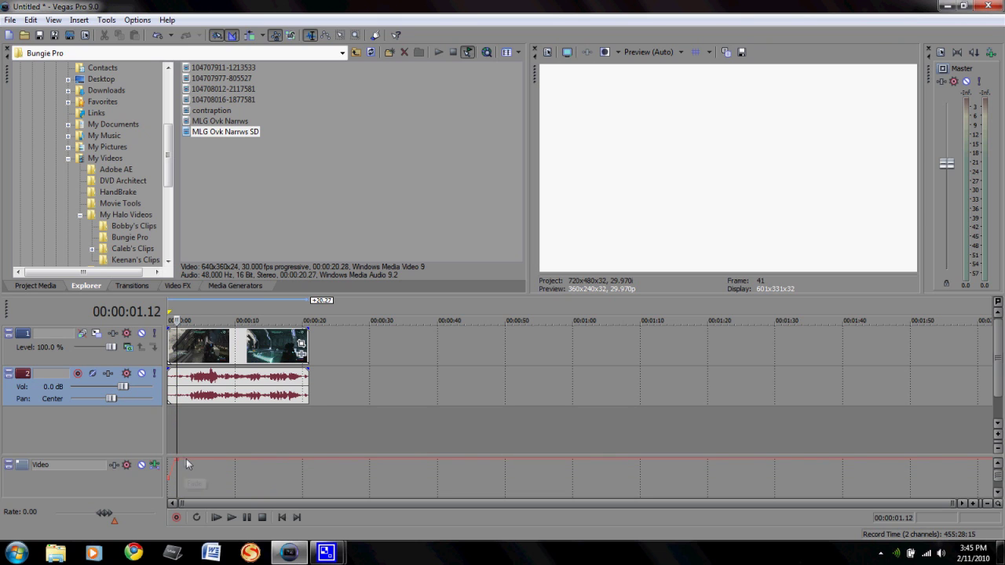
pyautogui.click(187, 458)
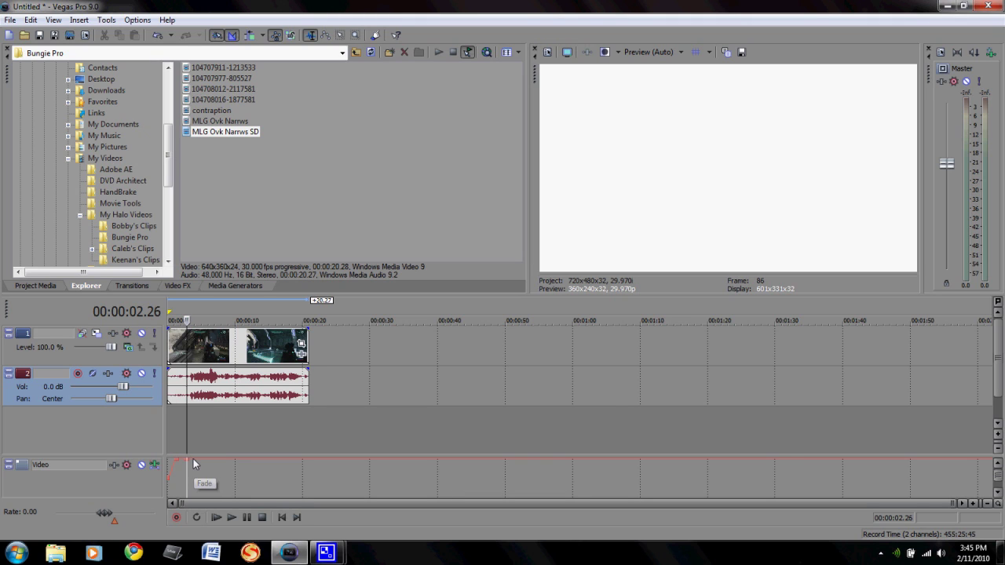
pyautogui.click(193, 460)
pyautogui.moveTo(193, 468); pyautogui.dragTo(194, 482)
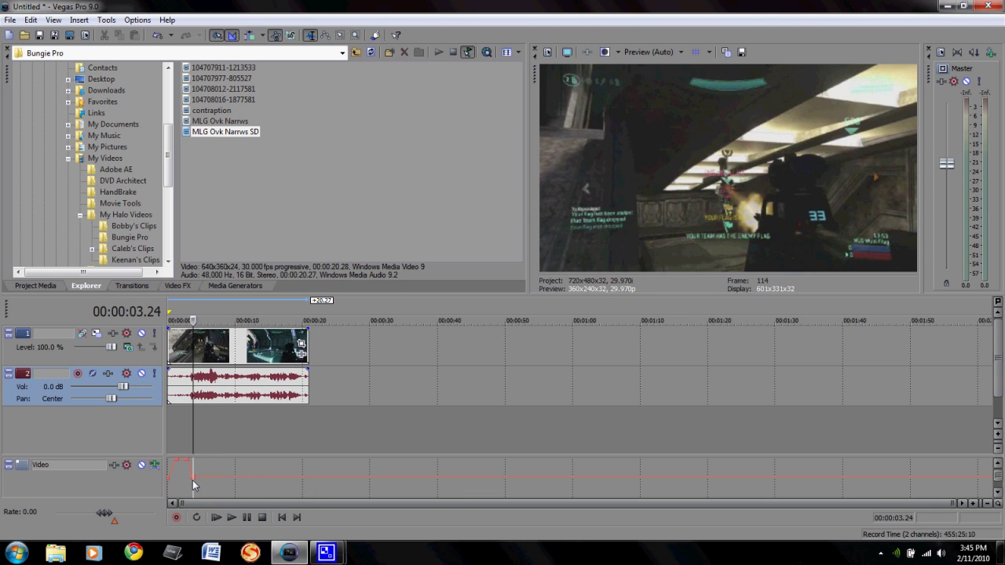
pyautogui.moveTo(176, 463)
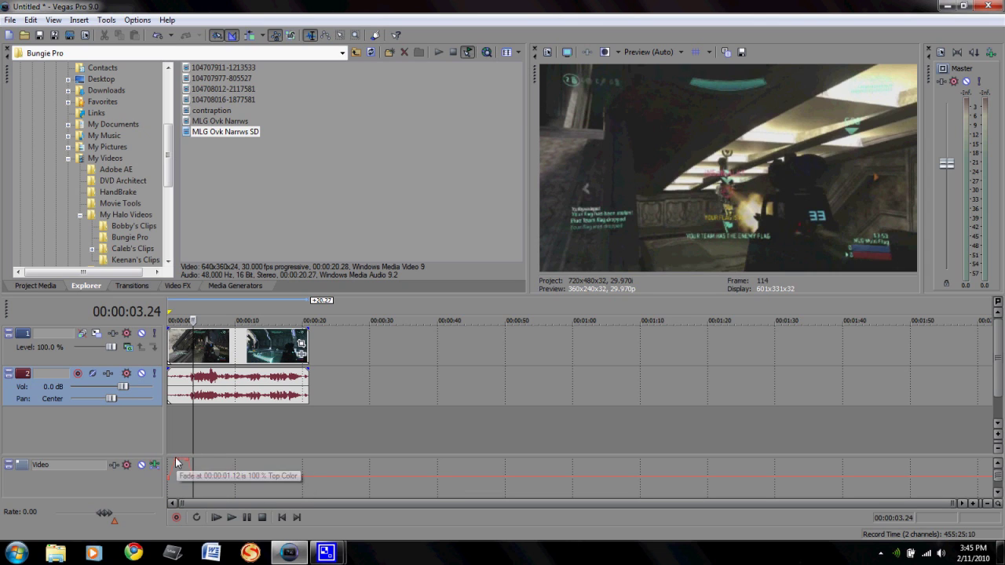
pyautogui.moveTo(176, 463); pyautogui.dragTo(176, 483)
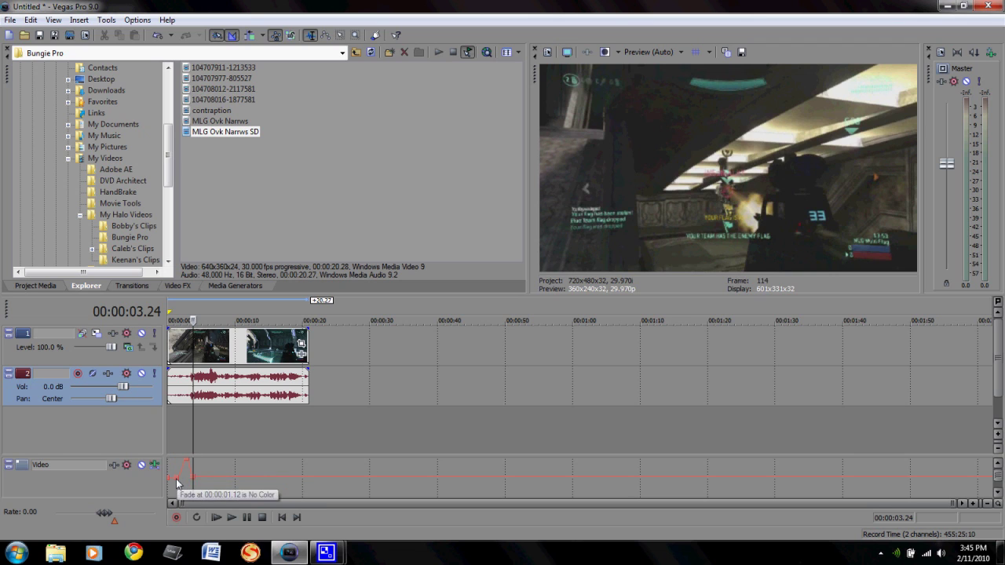
pyautogui.click(153, 466)
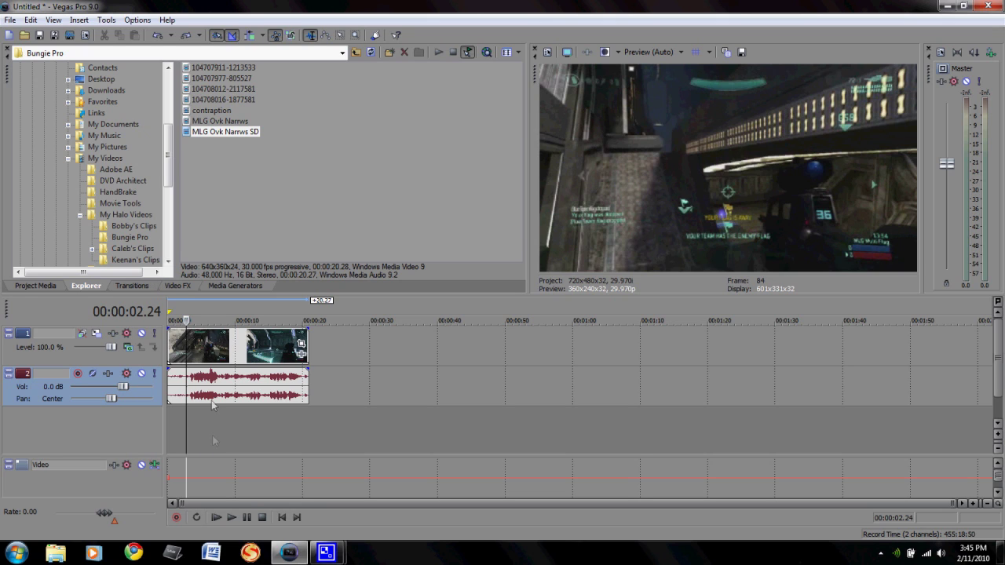
# - Delete the gameplay audio event and remove the empty audio track
pyautogui.click(217, 357)
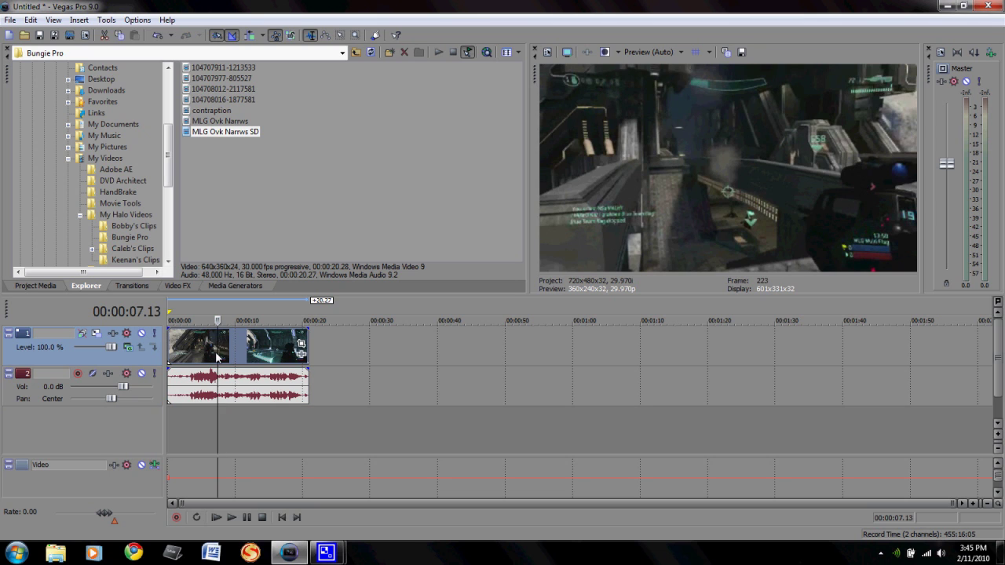
pyautogui.click(233, 378)
pyautogui.press('Delete')
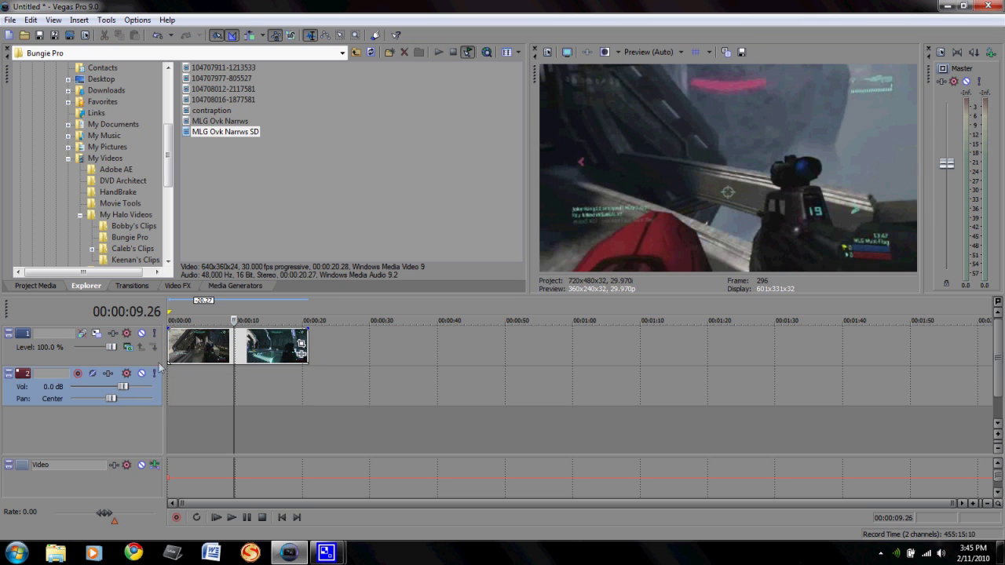
pyautogui.rightClick(36, 377)
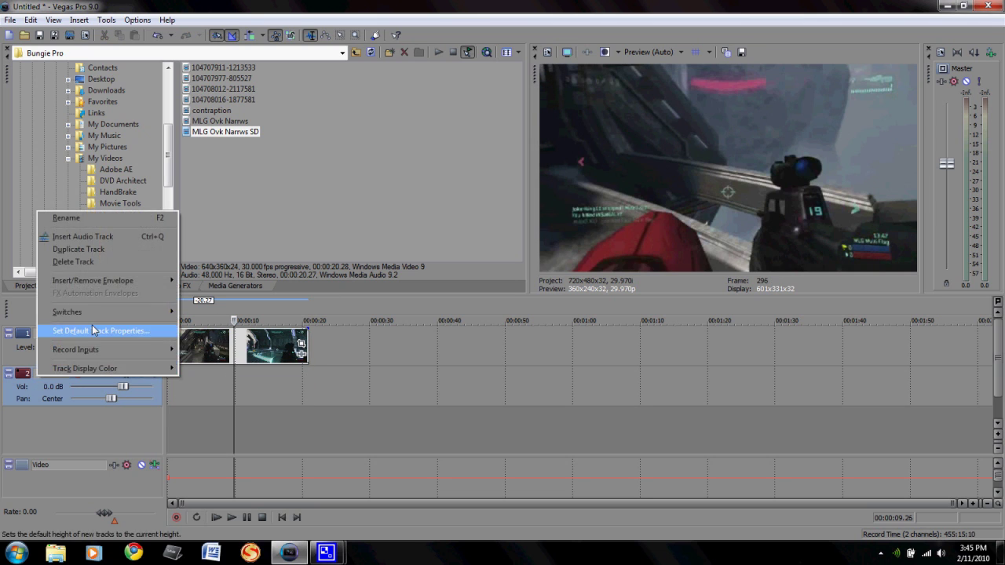
pyautogui.click(74, 262)
# - Add a Velocity envelope to the video event
pyautogui.rightClick(210, 336)
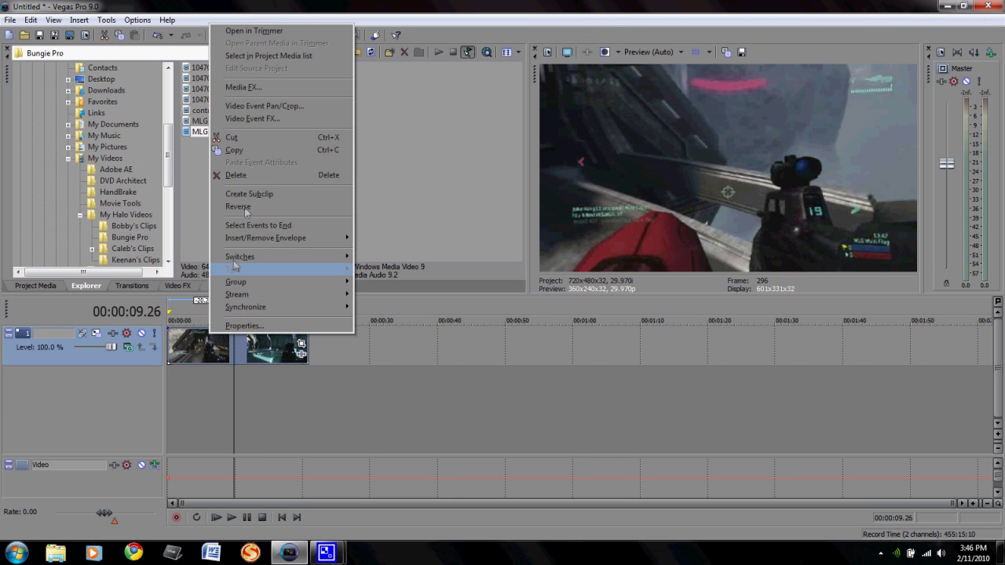
pyautogui.moveTo(265, 239)
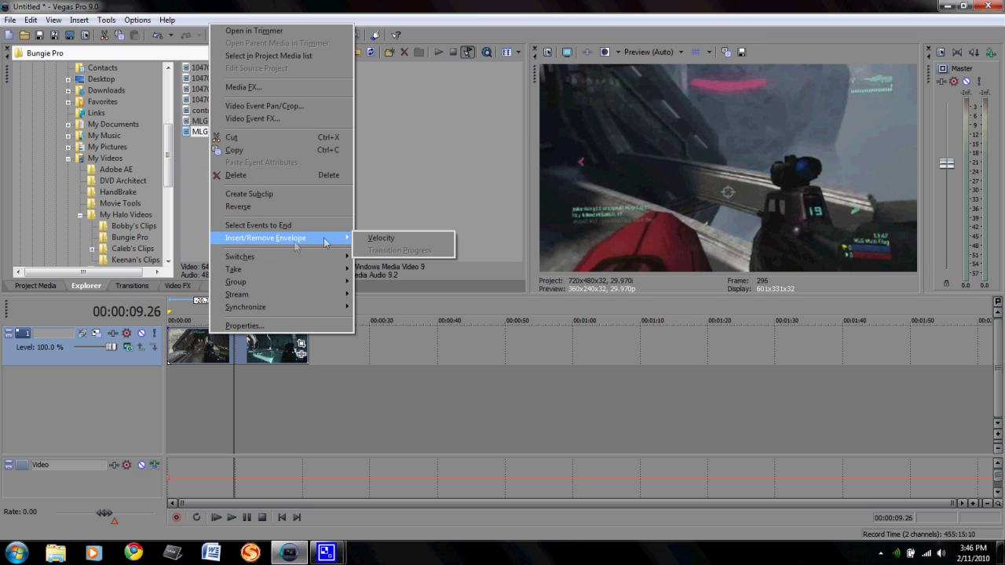
pyautogui.click(379, 239)
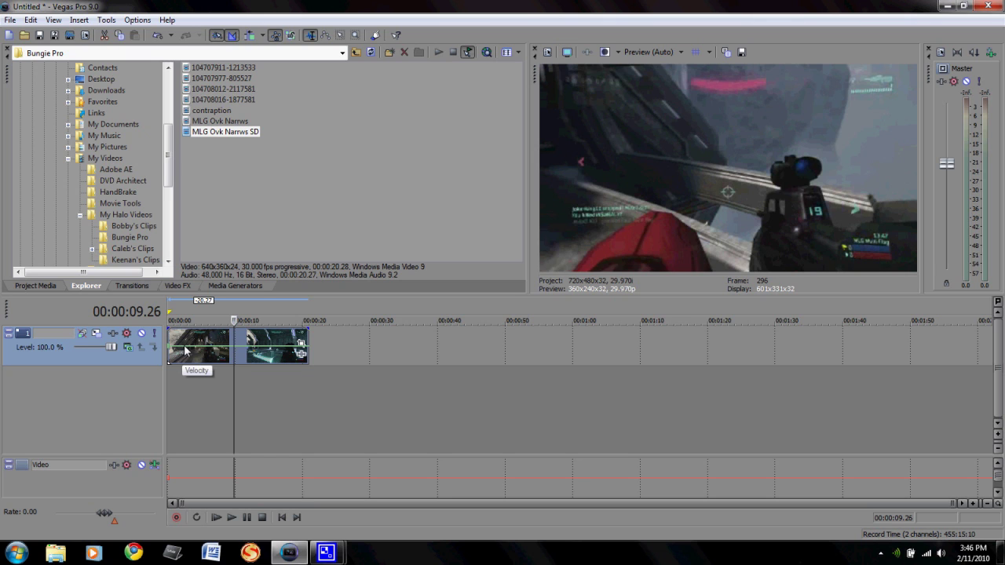
# - Lower the velocity near the clip start and ramp it back to 100% at 00:00:03.10
pyautogui.scroll(5, 186, 353)
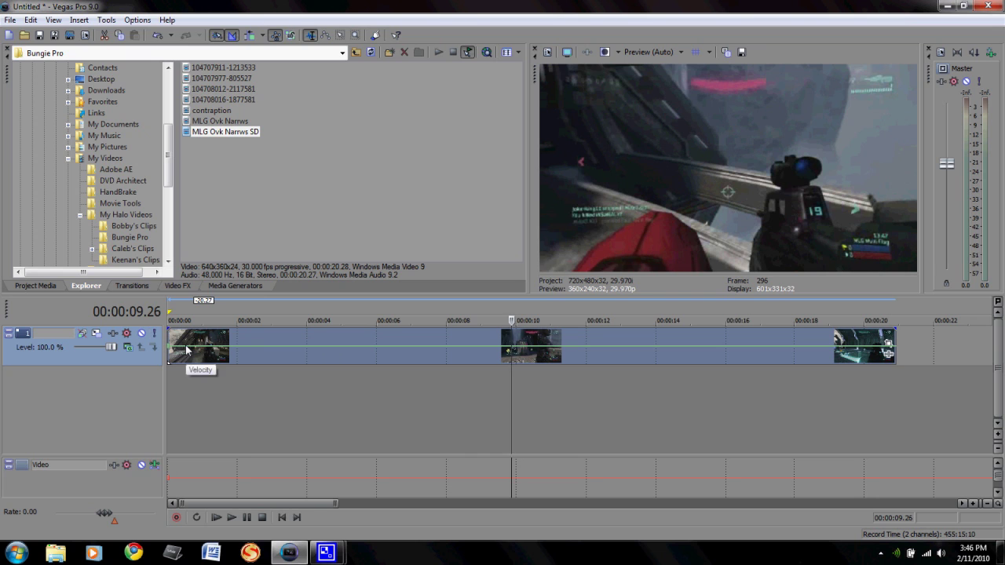
pyautogui.click(186, 351)
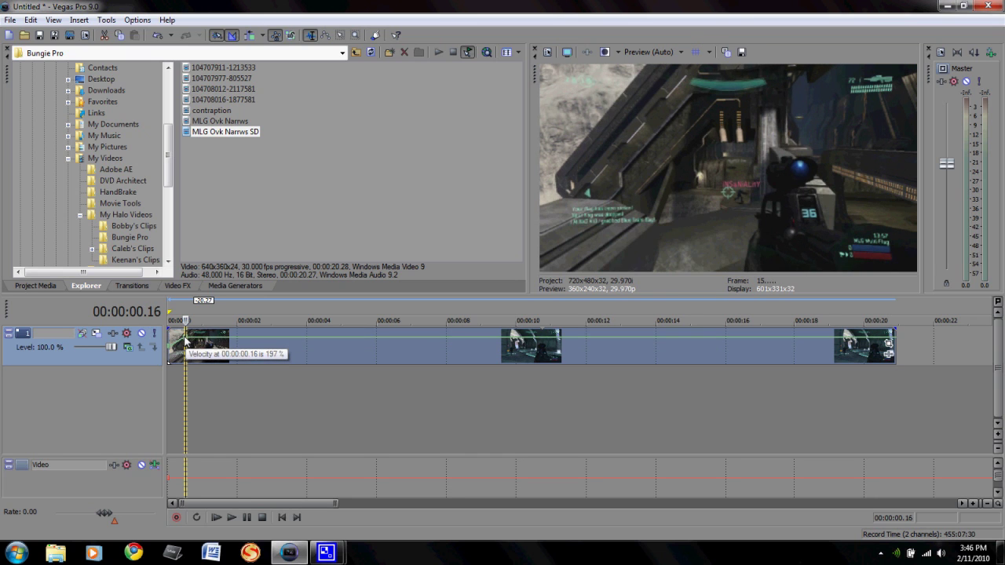
pyautogui.moveTo(186, 340); pyautogui.dragTo(186, 353)
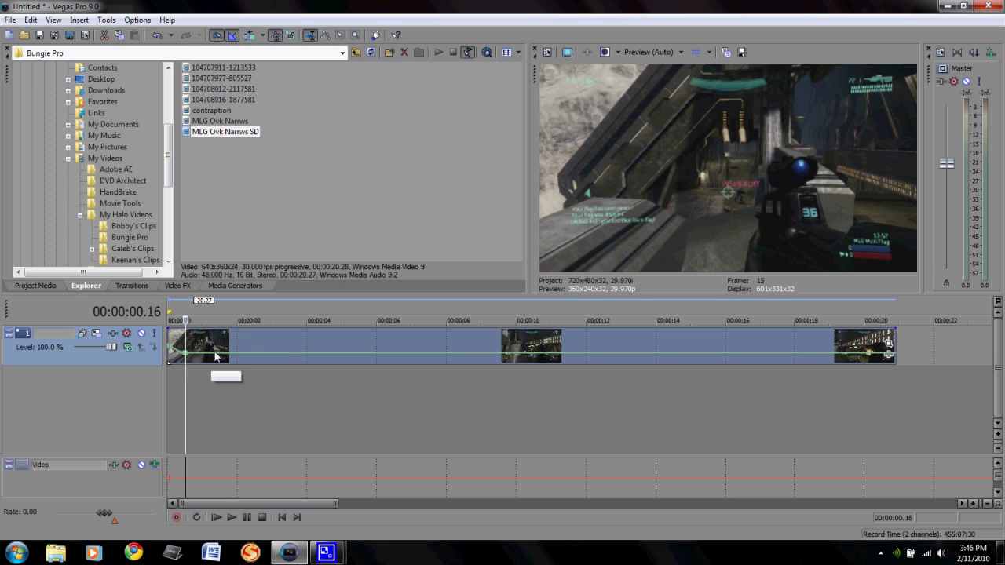
pyautogui.click(265, 352)
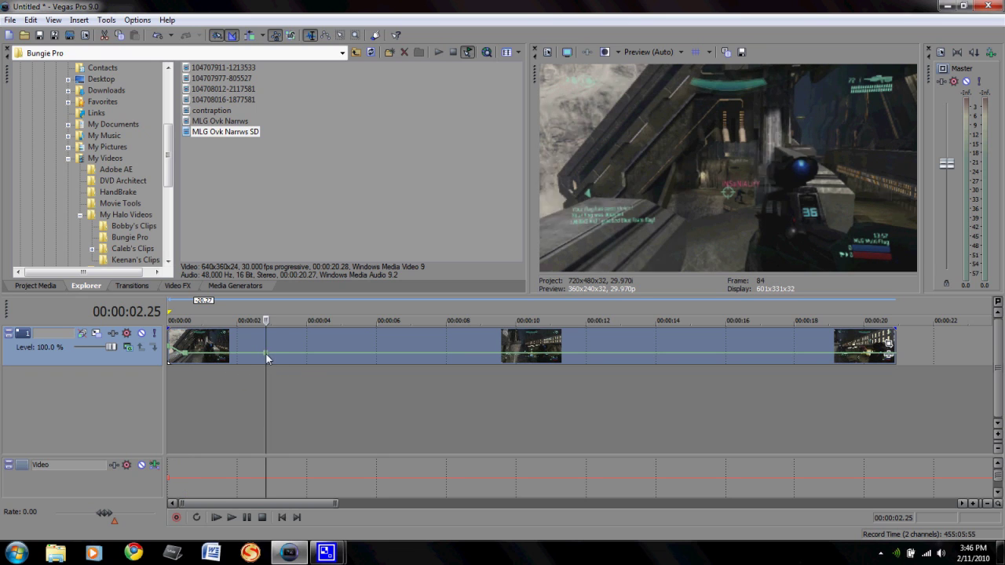
pyautogui.click(283, 352)
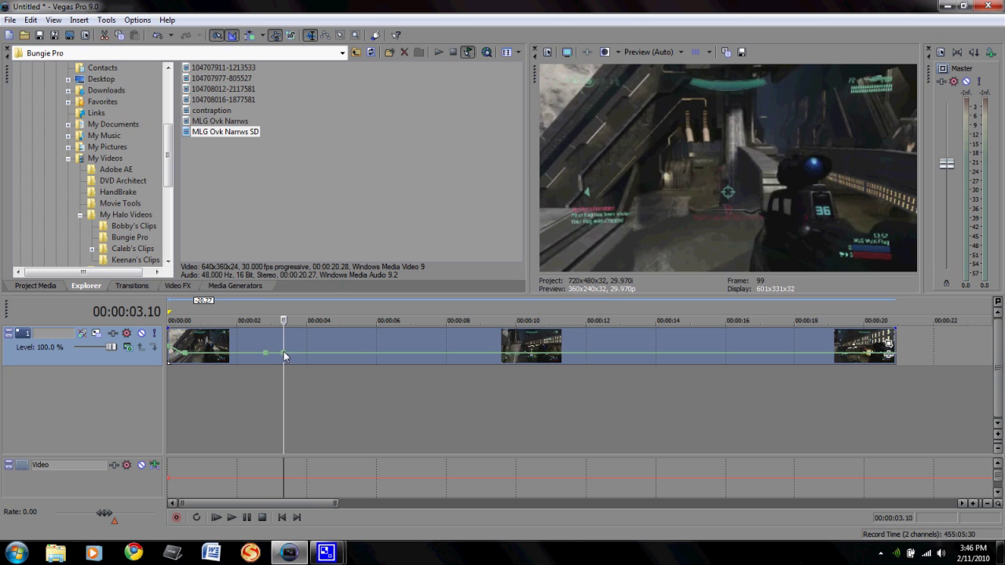
pyautogui.moveTo(284, 357); pyautogui.dragTo(284, 346)
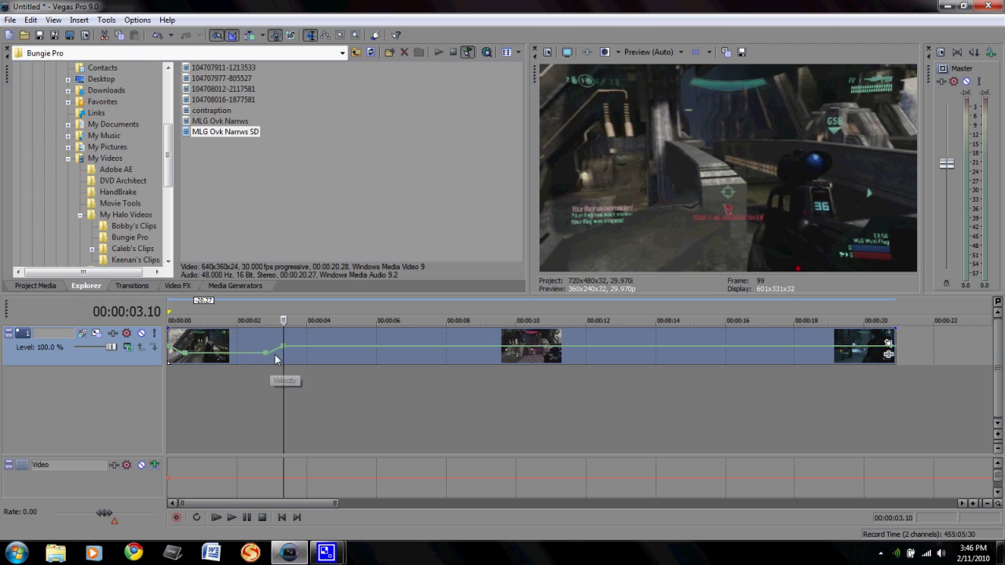
pyautogui.click(898, 343)
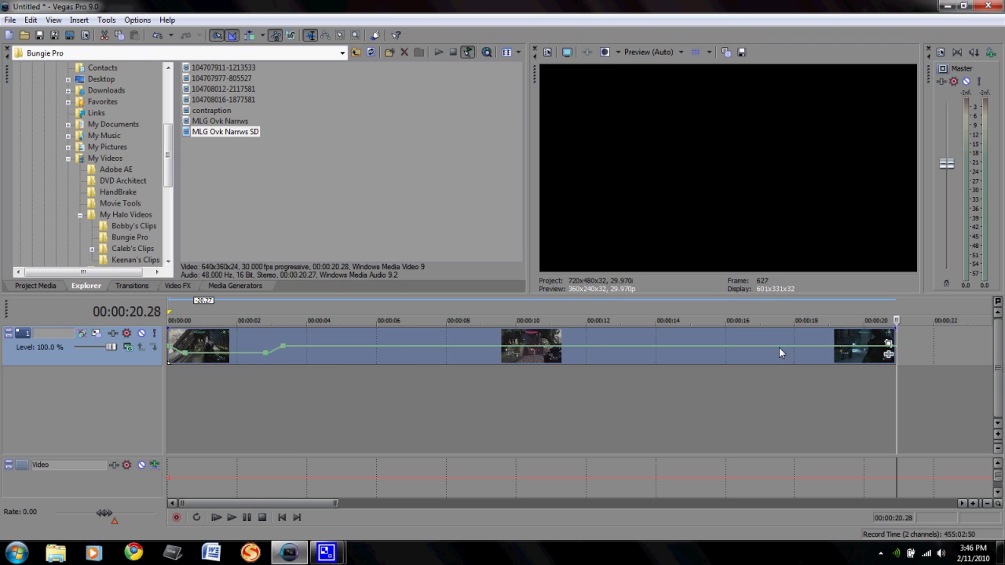
pyautogui.click(189, 360)
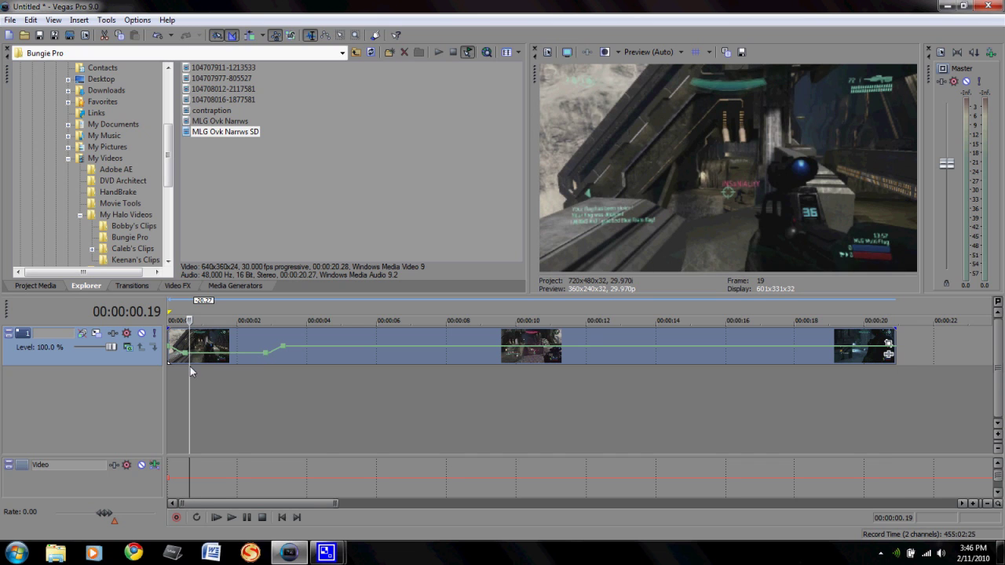
pyautogui.moveTo(319, 503); pyautogui.dragTo(383, 506)
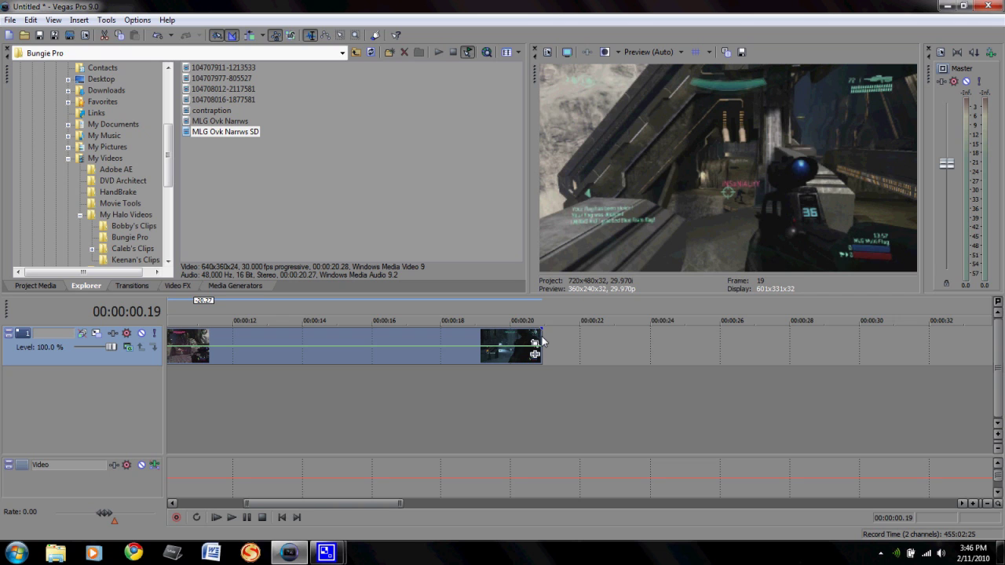
# - Extend the clip end by about 4 seconds, then undo that and the speed changes
pyautogui.moveTo(545, 341); pyautogui.dragTo(618, 341)
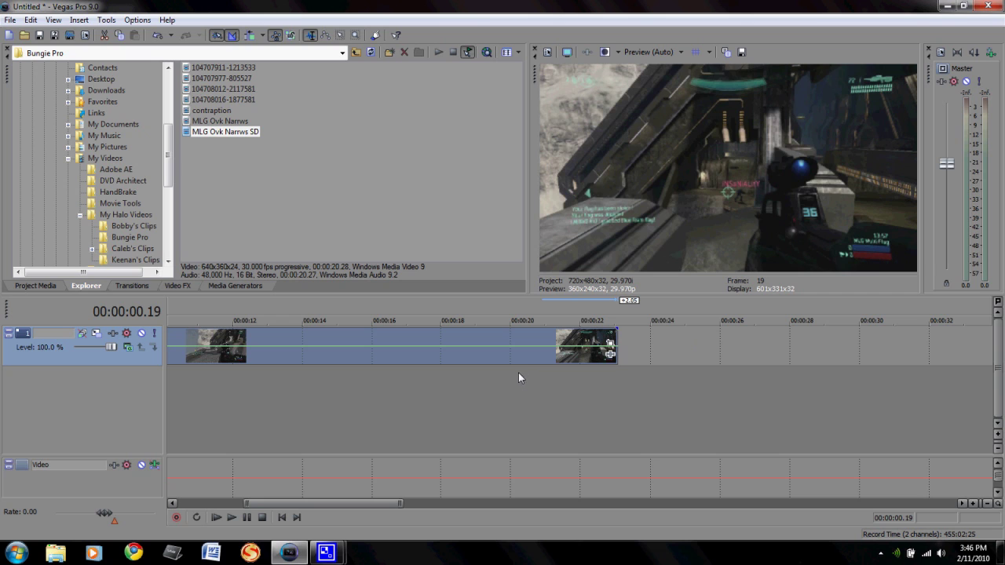
pyautogui.moveTo(357, 507); pyautogui.dragTo(254, 502)
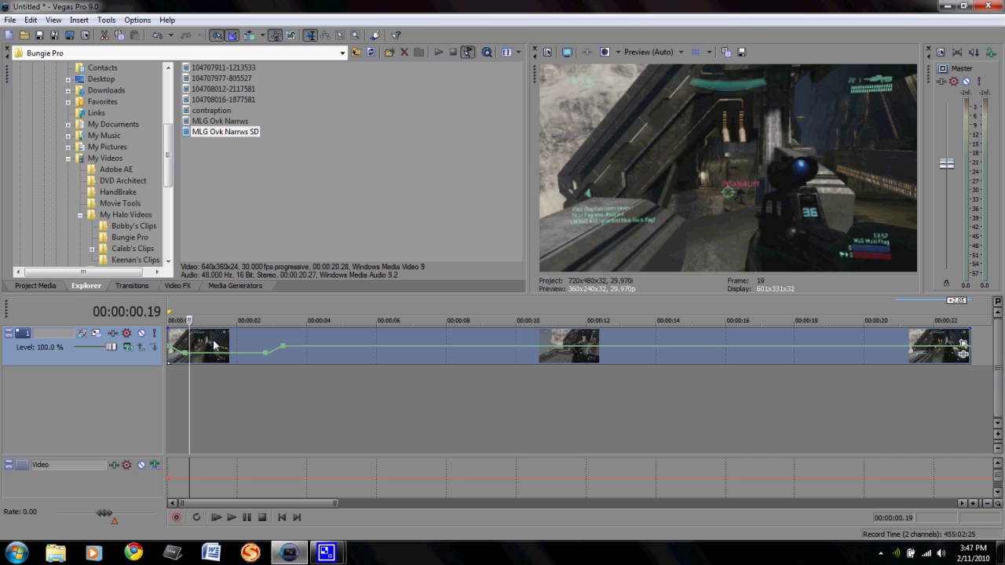
pyautogui.hotkey('ctrl', 'z')
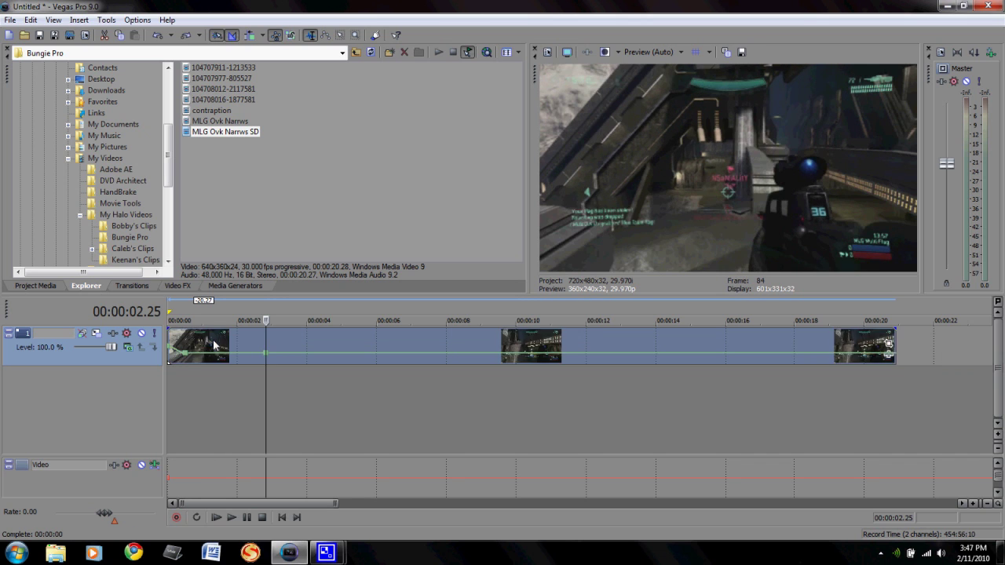
pyautogui.hotkey('ctrl', 'z')
pyautogui.hotkey('ctrl', 'z')
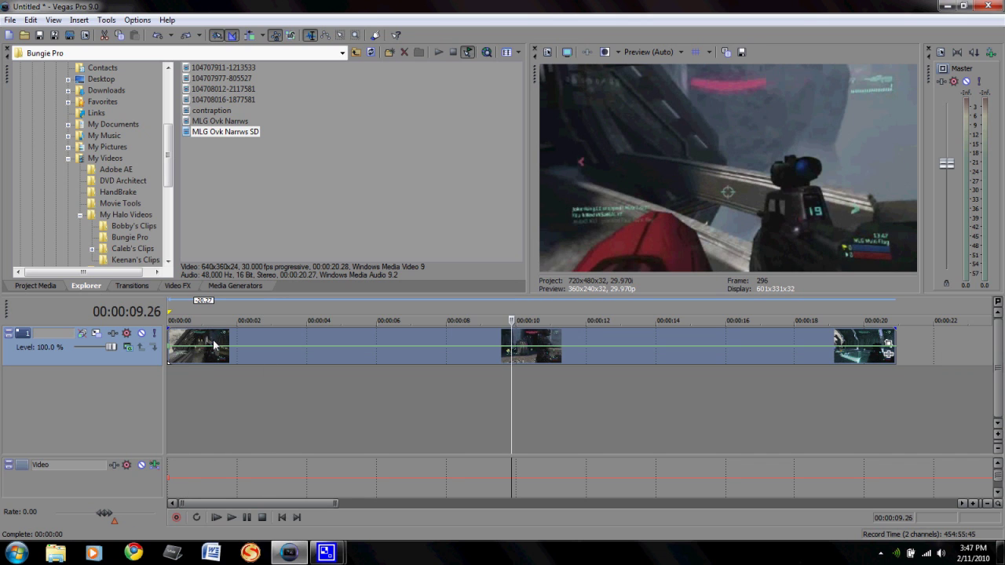
# - Preview the Black and White, Color Corrector and Color Balance presets in Video FX
pyautogui.click(171, 288)
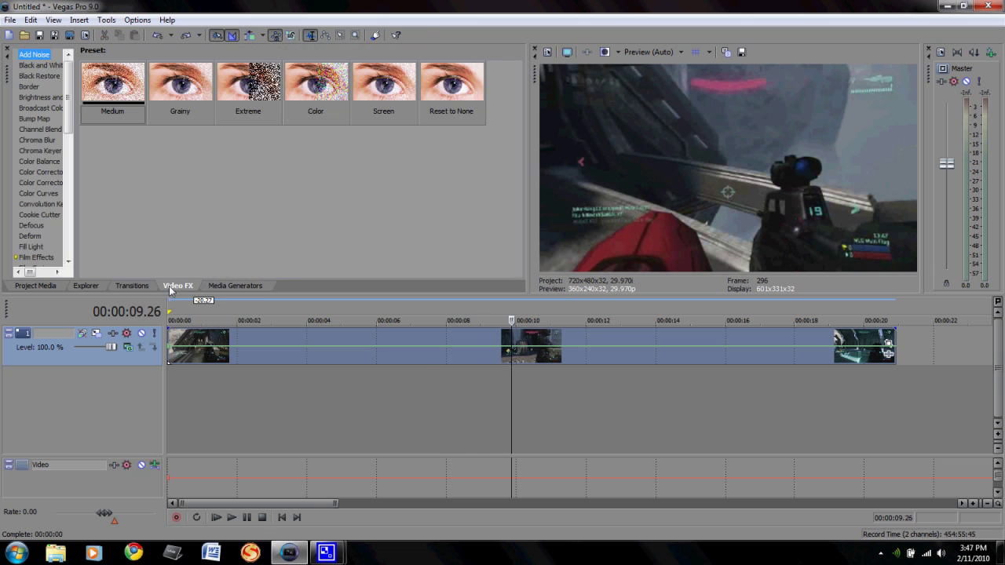
pyautogui.click(41, 66)
pyautogui.moveTo(69, 87); pyautogui.dragTo(68, 101)
pyautogui.click(47, 123)
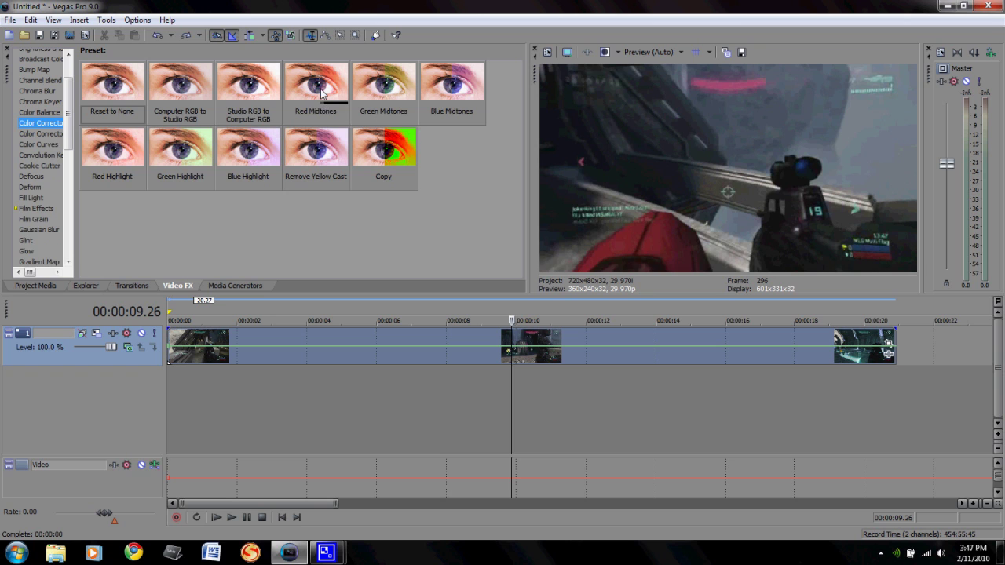
pyautogui.click(43, 134)
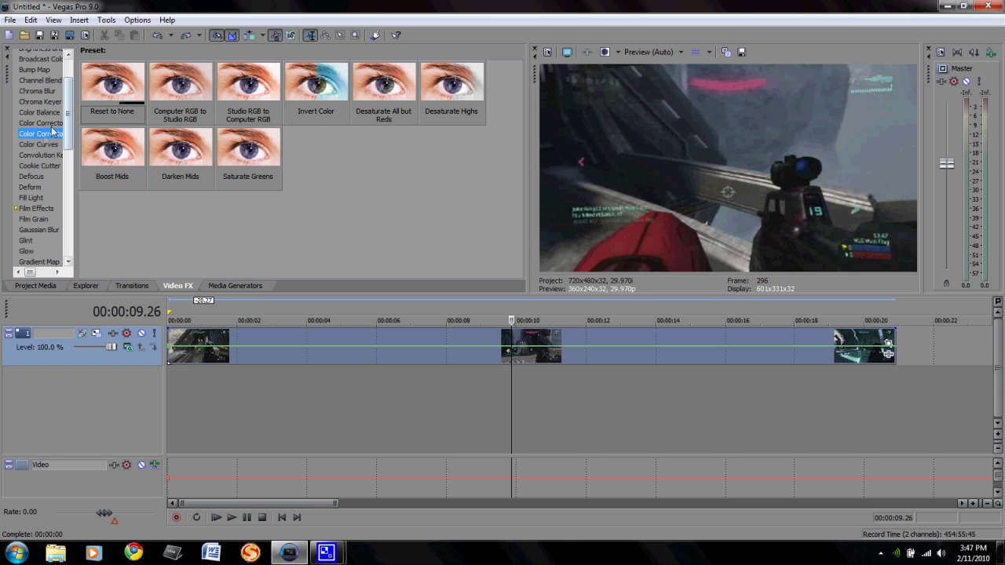
pyautogui.moveTo(31, 273)
pyautogui.mouseDown()
pyautogui.moveTo(47, 273)
pyautogui.moveTo(32, 275)
pyautogui.mouseUp()
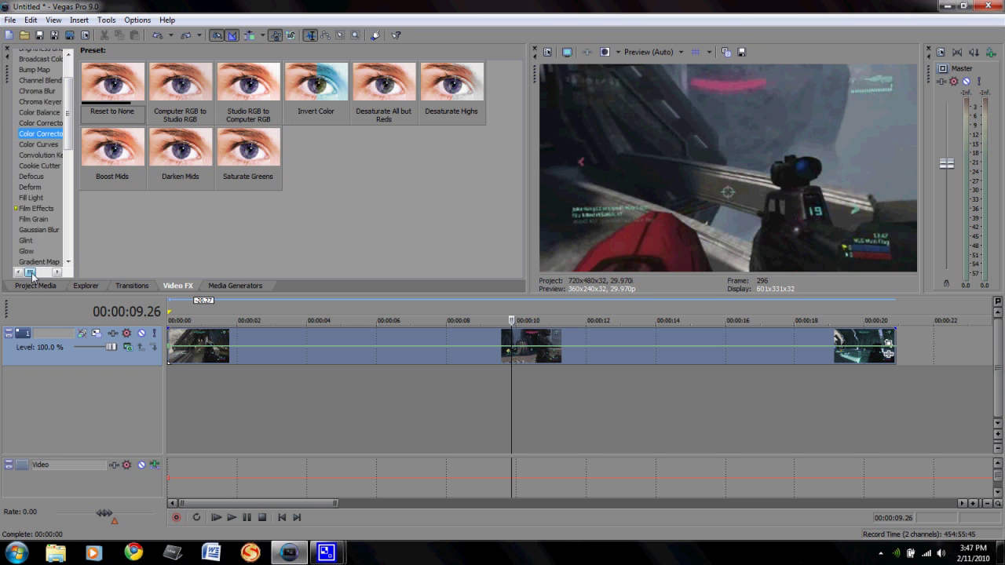
pyautogui.click(48, 113)
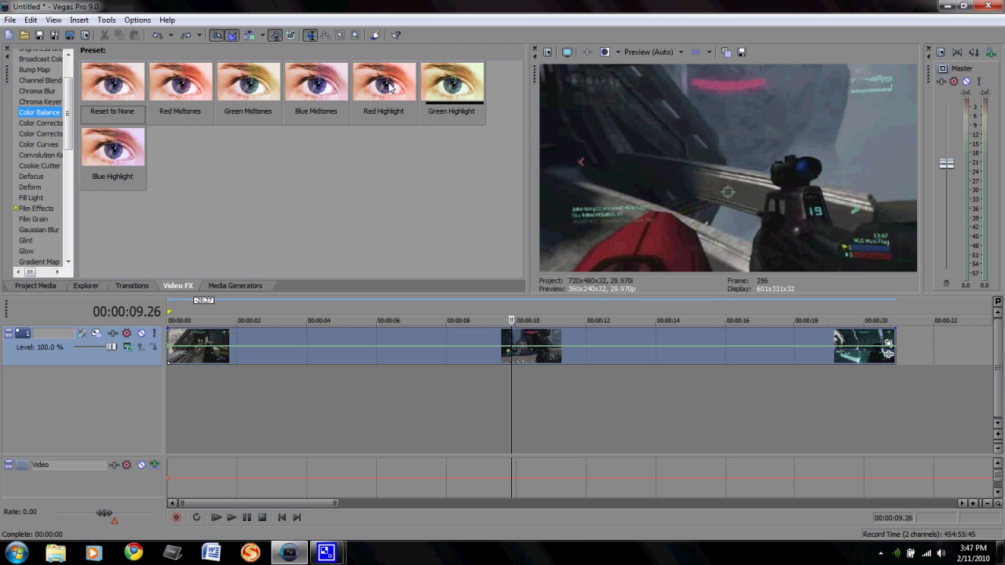
# - Apply Red Midtones Color Balance to the clip, boost the red, then remove the effect
pyautogui.moveTo(179, 79); pyautogui.dragTo(311, 353)
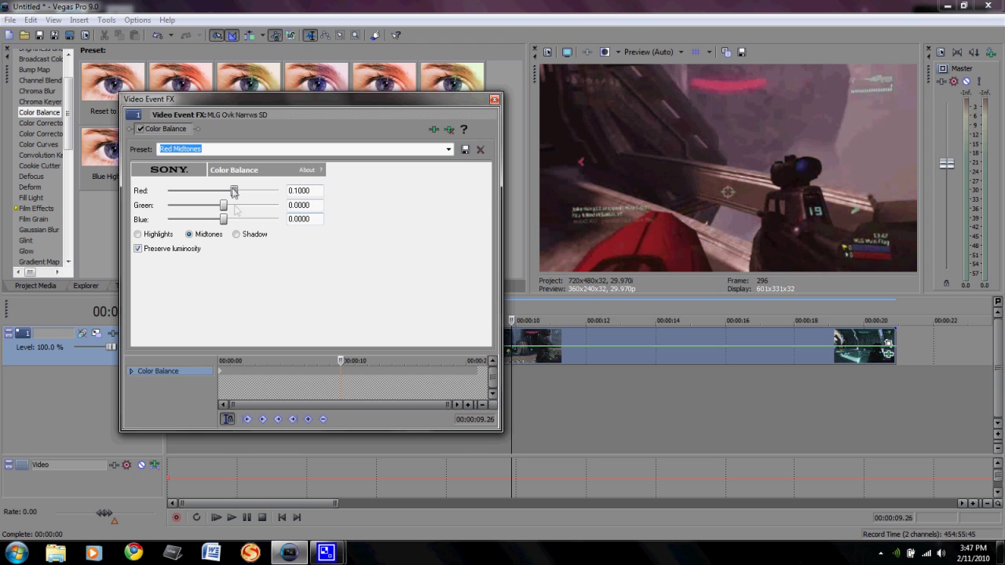
pyautogui.moveTo(233, 191)
pyautogui.mouseDown()
pyautogui.moveTo(287, 201)
pyautogui.moveTo(192, 201)
pyautogui.moveTo(243, 203)
pyautogui.mouseUp()
pyautogui.click(495, 100)
pyautogui.click(888, 354)
pyautogui.rightClick(179, 130)
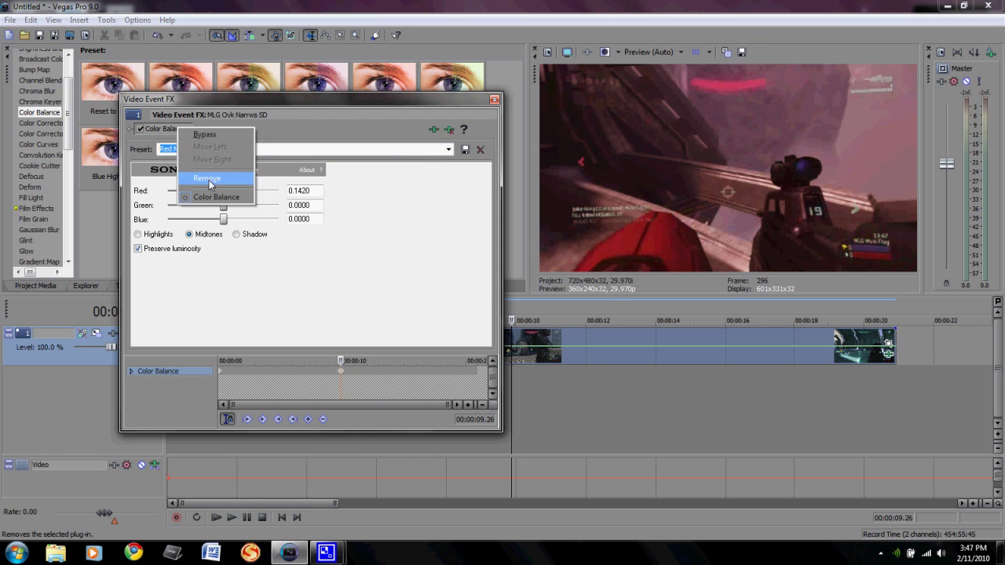
pyautogui.click(207, 180)
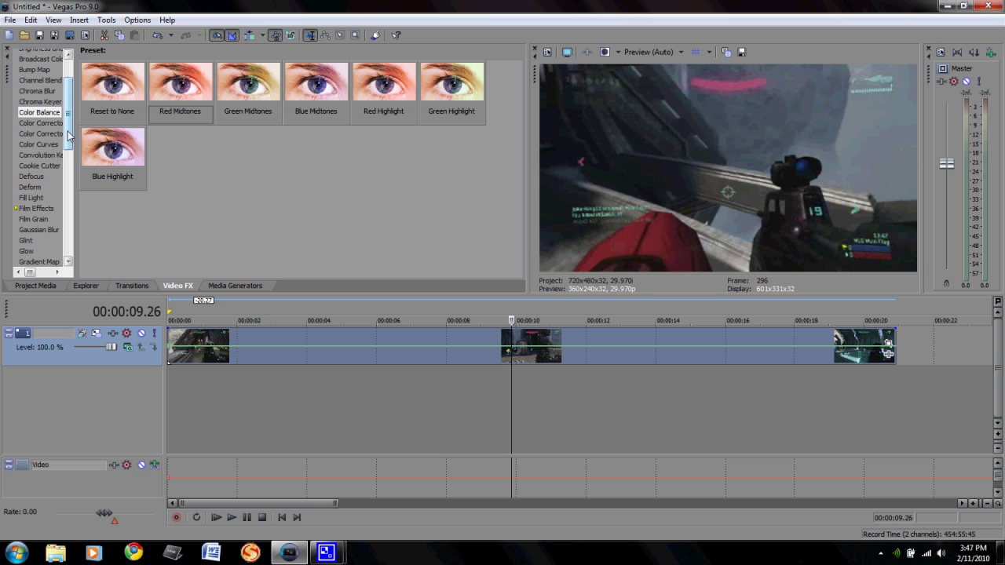
pyautogui.moveTo(70, 137); pyautogui.dragTo(72, 149)
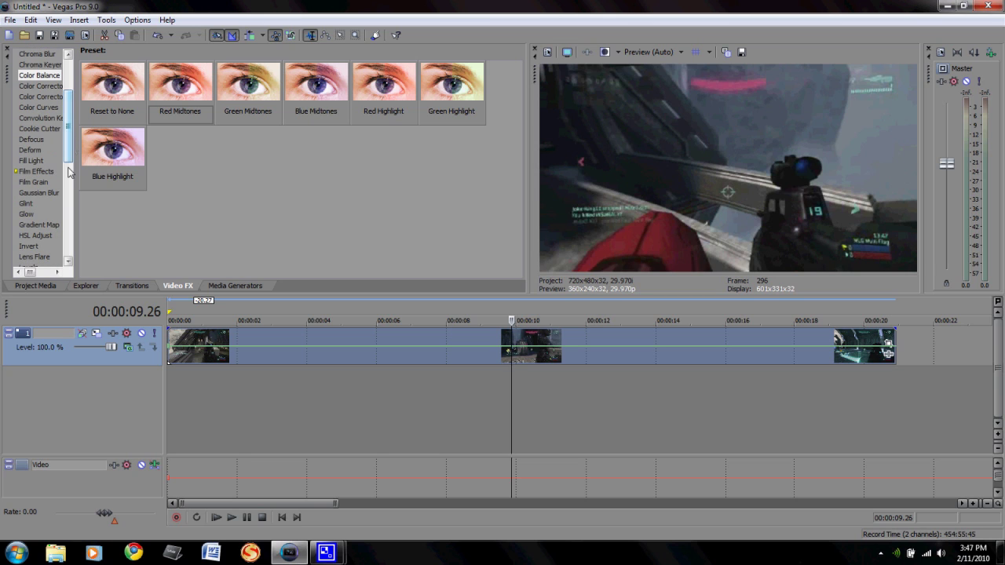
# - Apply the Extreme Blur Gaussian Blur preset to the first clip with both ranges at 0.000
pyautogui.click(38, 193)
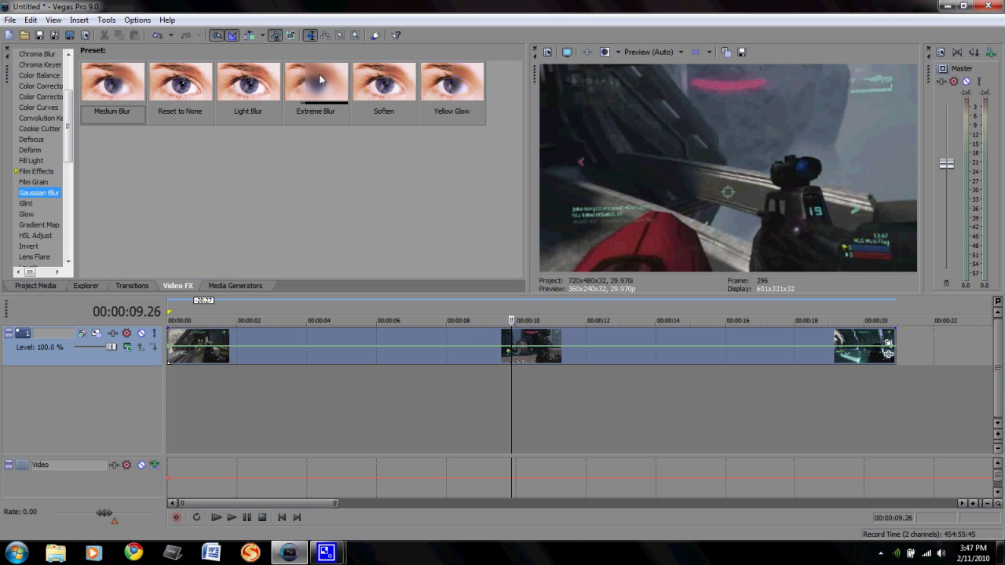
pyautogui.moveTo(325, 76); pyautogui.dragTo(225, 359)
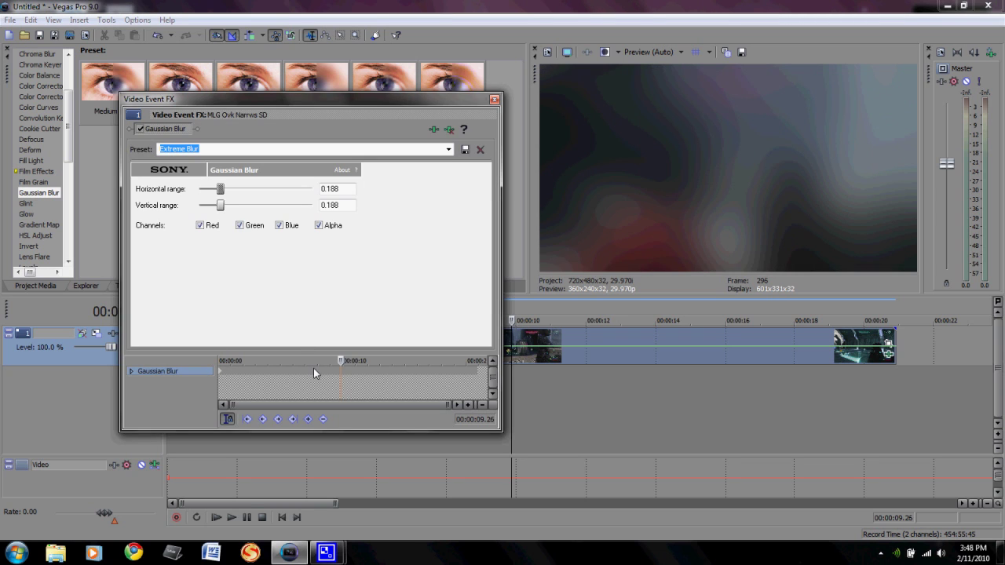
pyautogui.moveTo(346, 360); pyautogui.dragTo(219, 369)
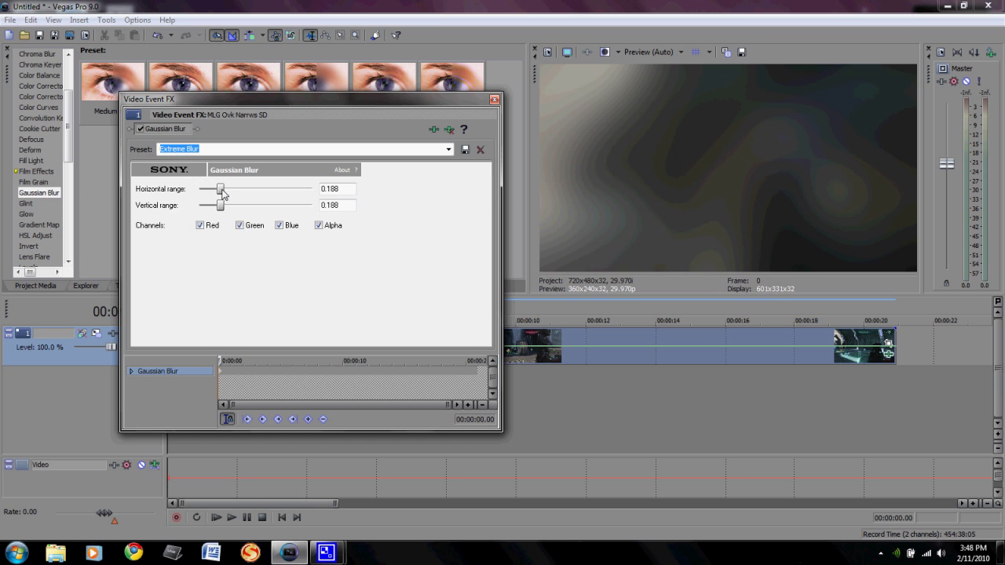
pyautogui.moveTo(222, 194)
pyautogui.mouseDown()
pyautogui.moveTo(242, 195)
pyautogui.moveTo(193, 203)
pyautogui.moveTo(206, 190)
pyautogui.moveTo(218, 203)
pyautogui.moveTo(198, 210)
pyautogui.moveTo(218, 210)
pyautogui.moveTo(199, 207)
pyautogui.moveTo(209, 189)
pyautogui.moveTo(219, 192)
pyautogui.mouseUp()
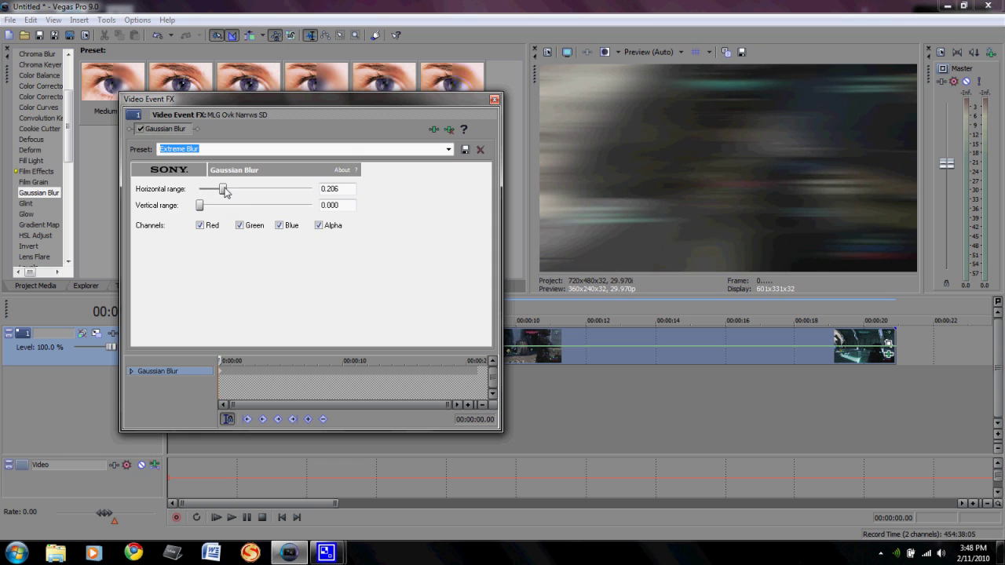
pyautogui.moveTo(225, 191); pyautogui.dragTo(196, 214)
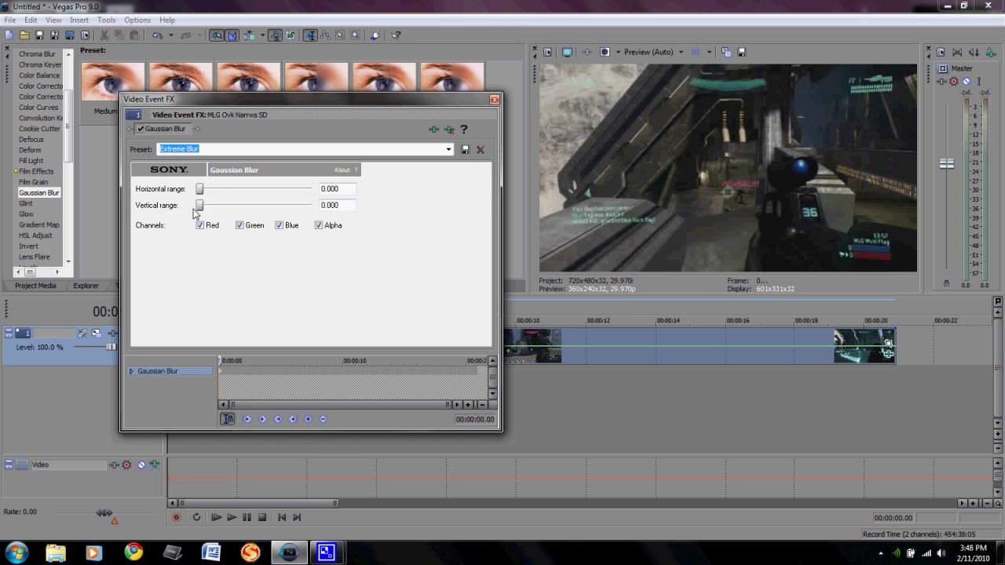
pyautogui.click(494, 100)
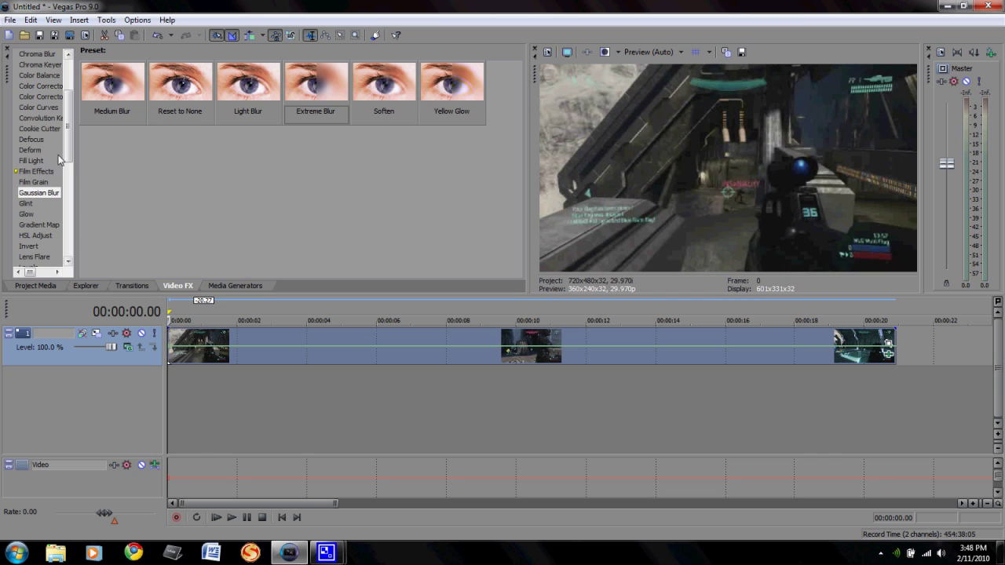
# - Apply the Moderate Light Rays preset to the first clip
pyautogui.moveTo(67, 153); pyautogui.dragTo(67, 190)
pyautogui.click(38, 169)
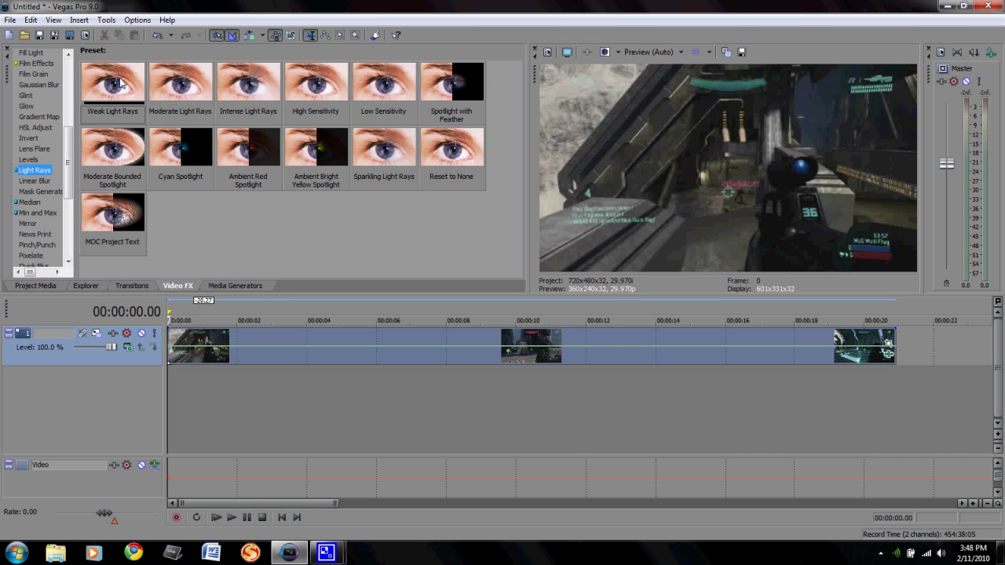
pyautogui.moveTo(182, 85); pyautogui.dragTo(193, 352)
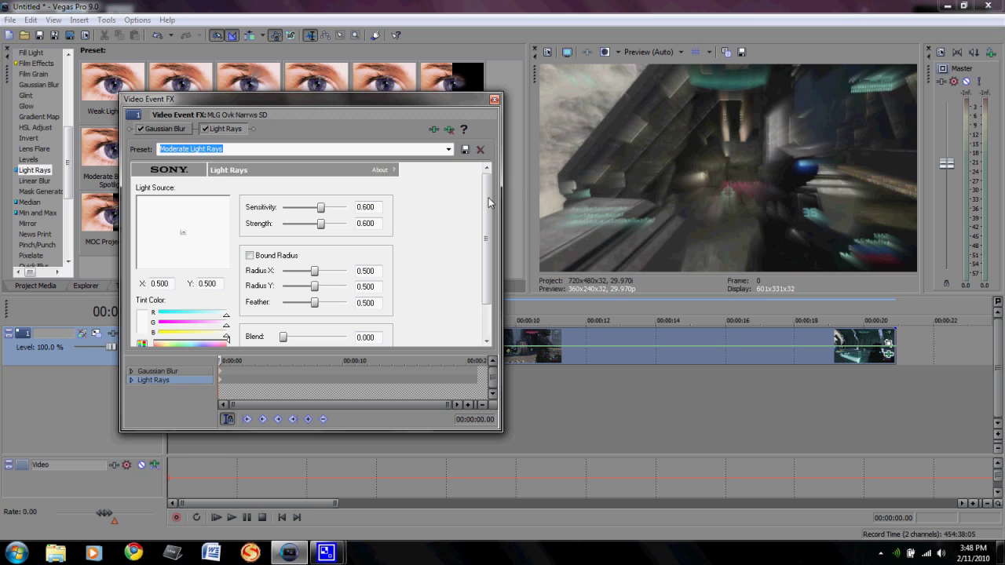
pyautogui.click(494, 99)
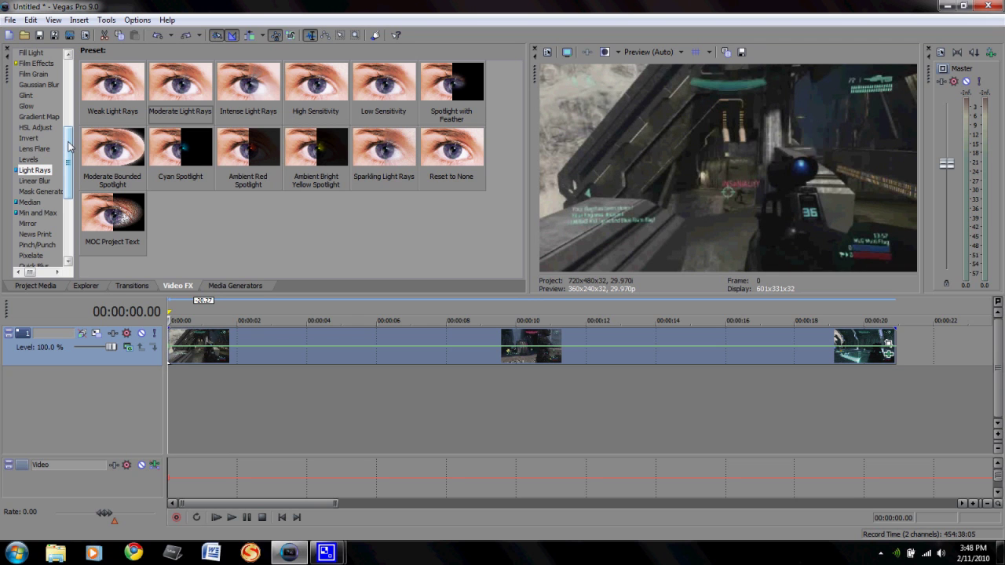
# - Apply Montage Starburst to the first clip with Brilliance 955.77 and Strength 100.00
pyautogui.moveTo(69, 146); pyautogui.dragTo(71, 206)
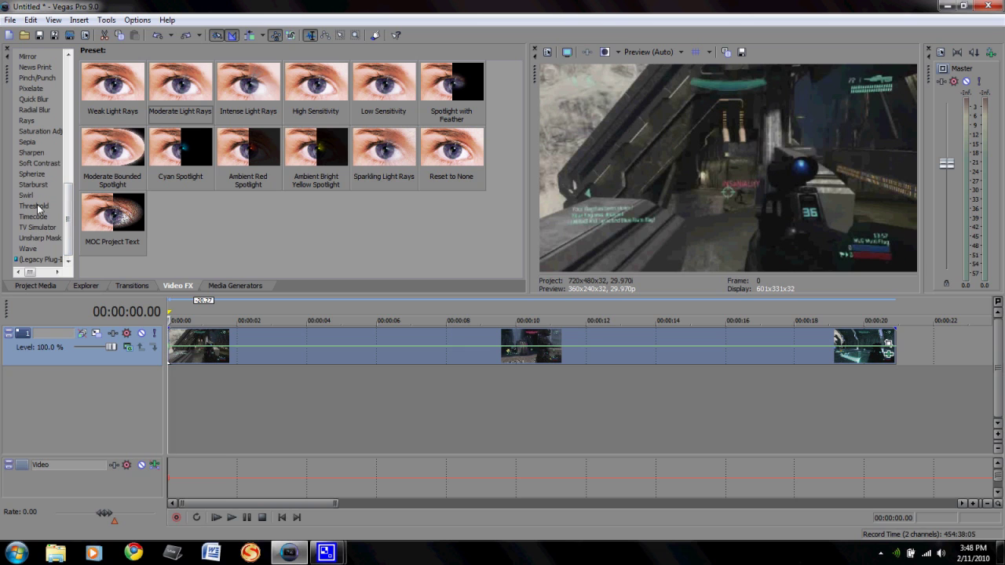
pyautogui.click(40, 186)
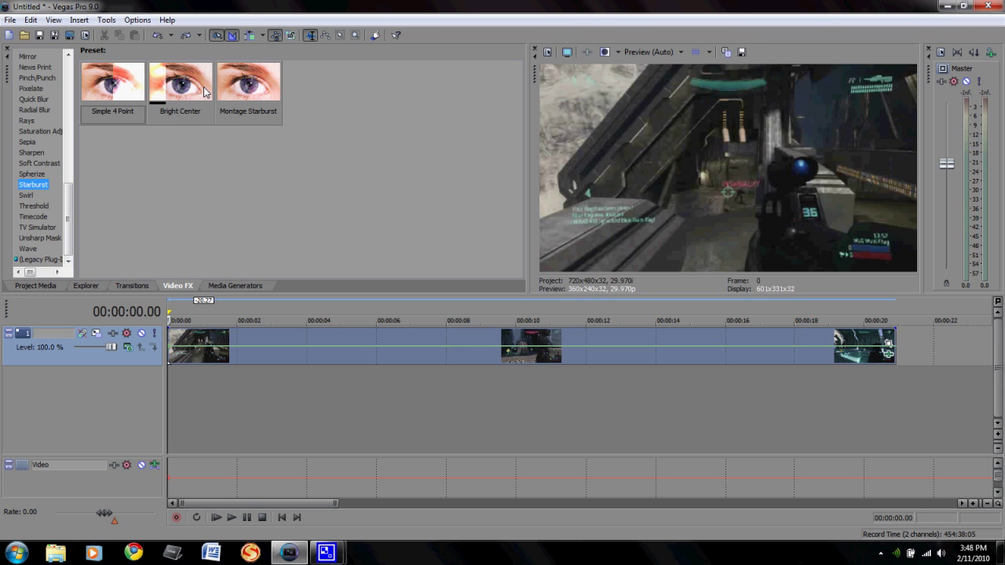
pyautogui.click(255, 84)
pyautogui.moveTo(313, 343); pyautogui.dragTo(313, 343)
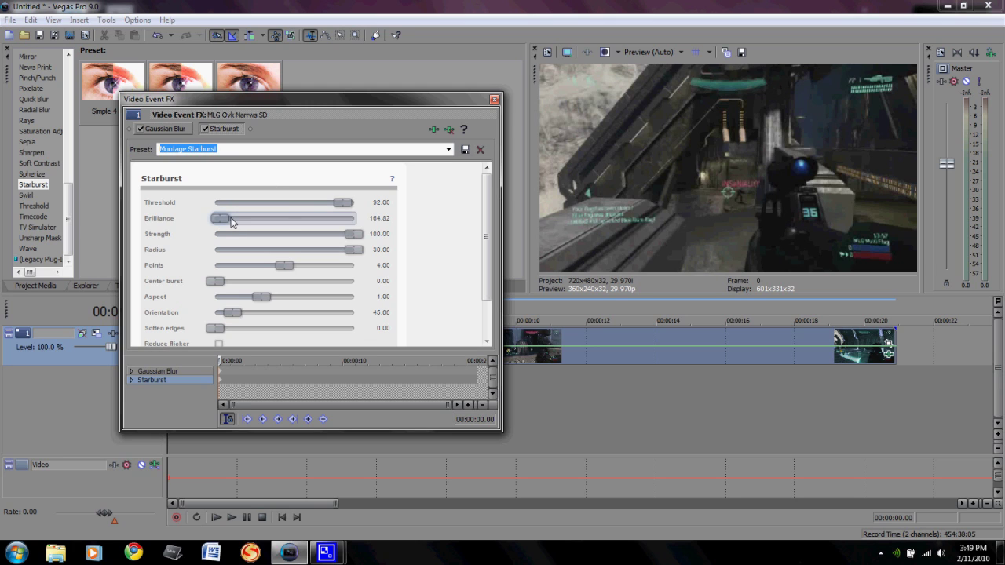
pyautogui.moveTo(232, 223); pyautogui.dragTo(283, 227)
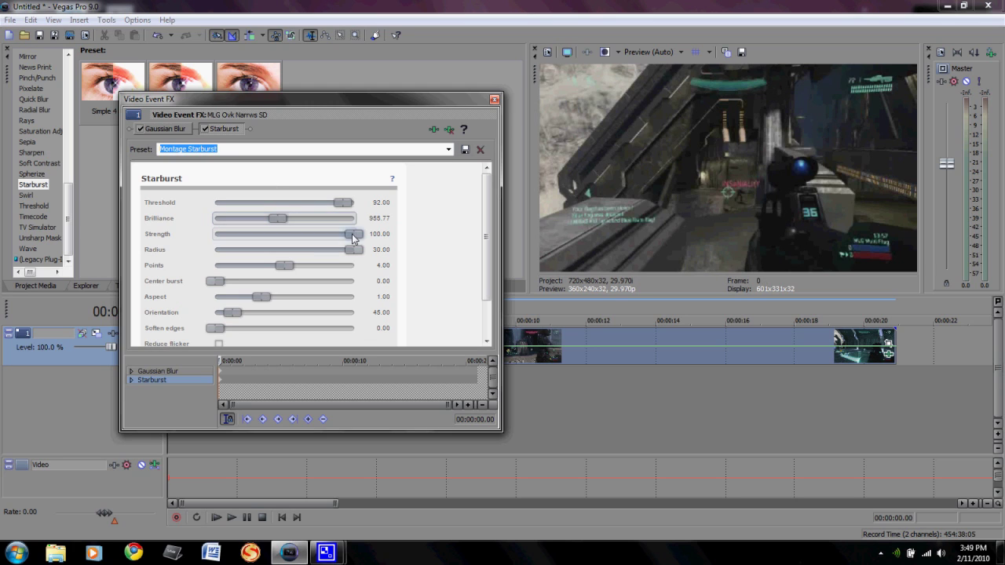
pyautogui.moveTo(354, 234)
pyautogui.mouseDown()
pyautogui.moveTo(336, 245)
pyautogui.moveTo(366, 245)
pyautogui.mouseUp()
pyautogui.click(276, 268)
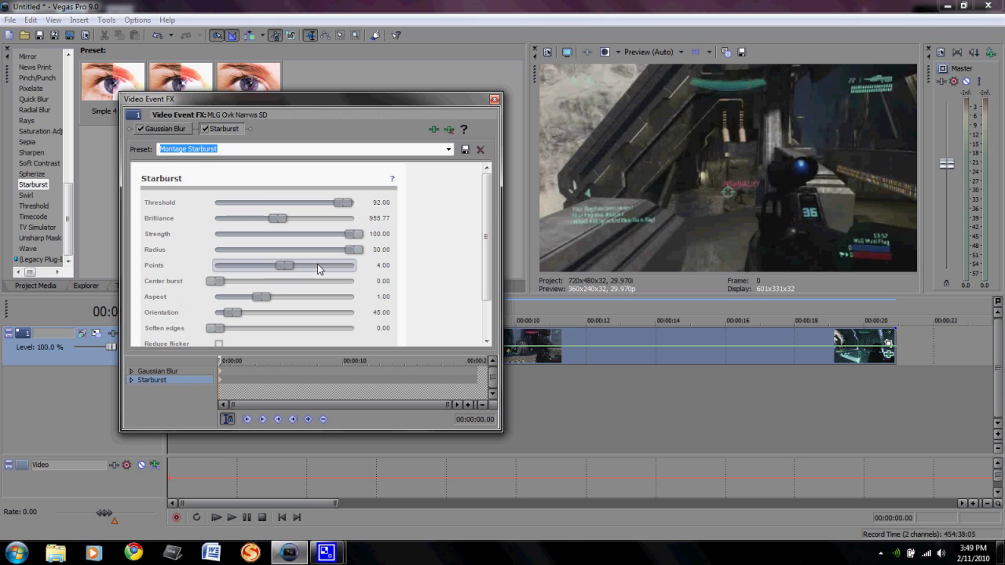
pyautogui.click(494, 100)
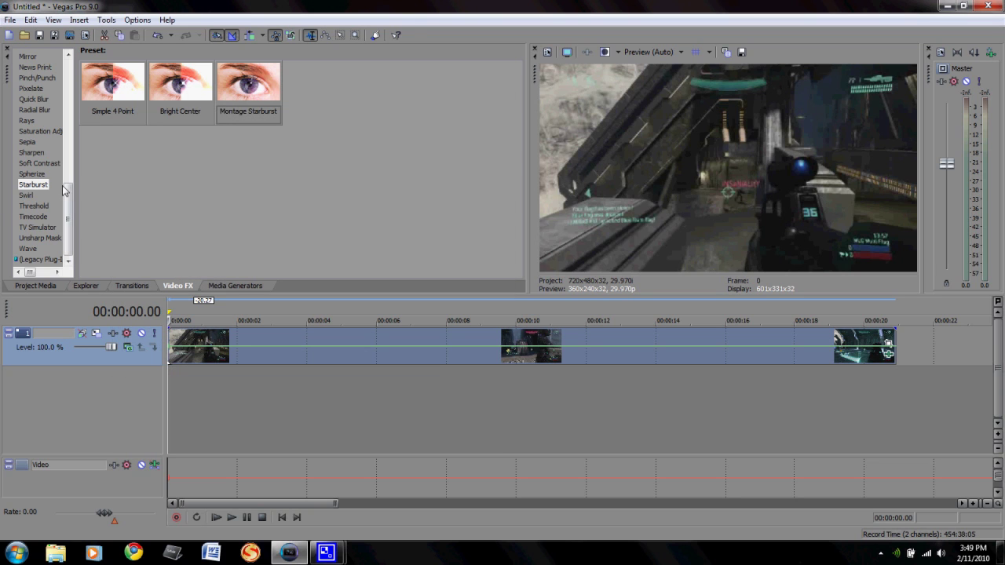
pyautogui.moveTo(67, 196)
pyautogui.mouseDown()
pyautogui.moveTo(71, 218)
pyautogui.moveTo(73, 211)
pyautogui.mouseUp()
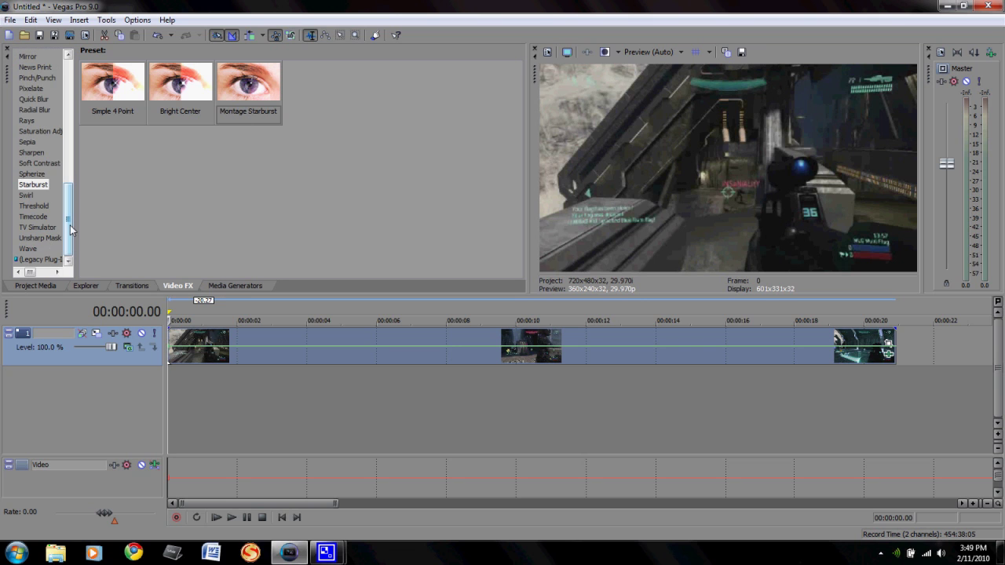
pyautogui.moveTo(70, 227); pyautogui.dragTo(79, 178)
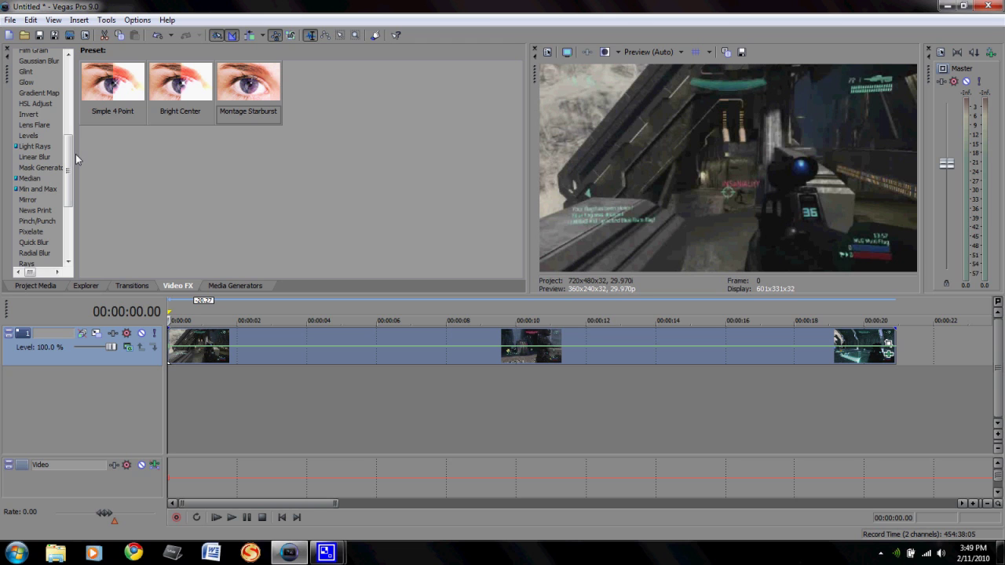
pyautogui.moveTo(70, 154); pyautogui.dragTo(70, 80)
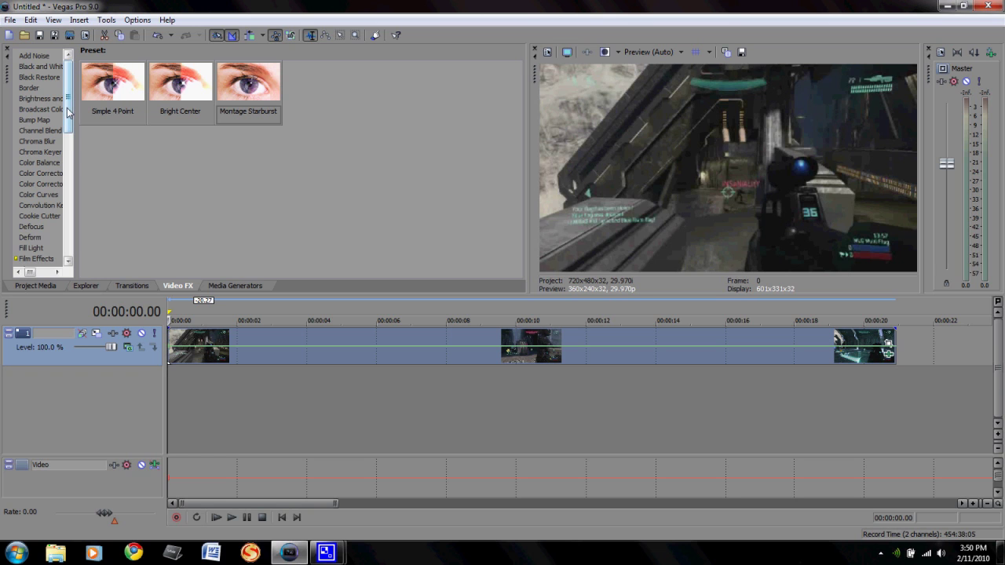
pyautogui.scroll(-1, 68, 112)
pyautogui.scroll(1, 66, 102)
pyautogui.moveTo(68, 81)
pyautogui.mouseDown()
pyautogui.moveTo(71, 95)
pyautogui.moveTo(69, 81)
pyautogui.mouseUp()
pyautogui.scroll(-1, 66, 90)
pyautogui.scroll(1, 66, 90)
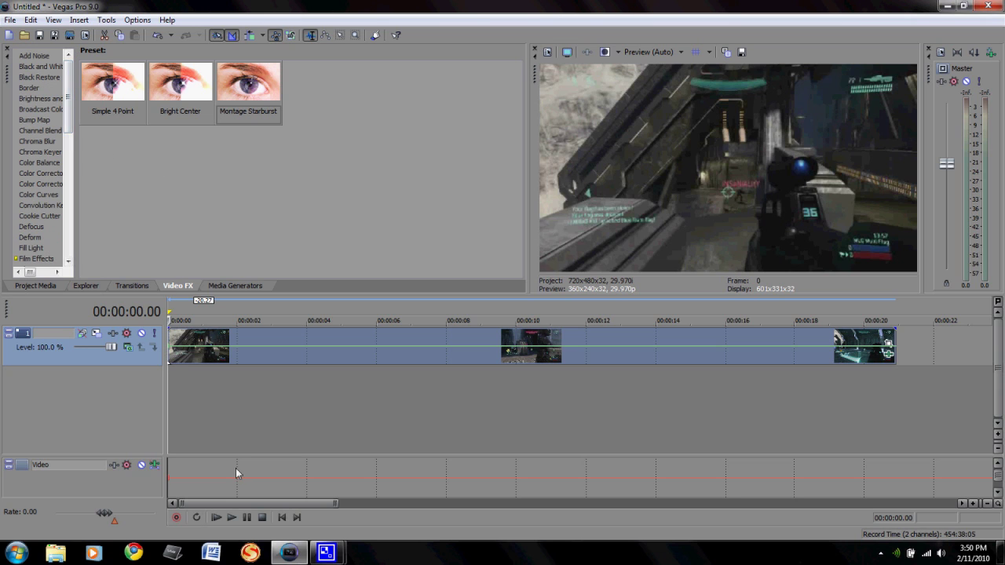